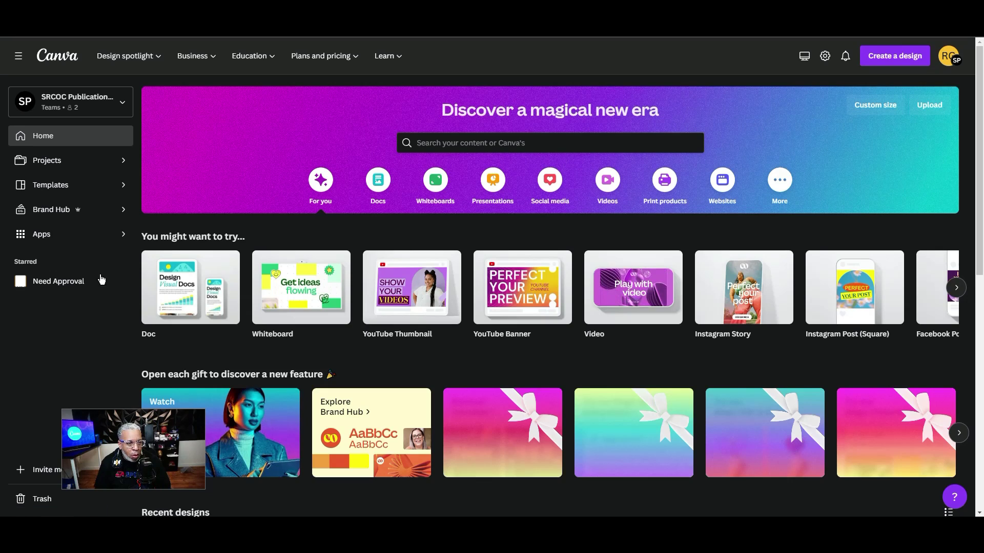
pyautogui.moveTo(410, 295)
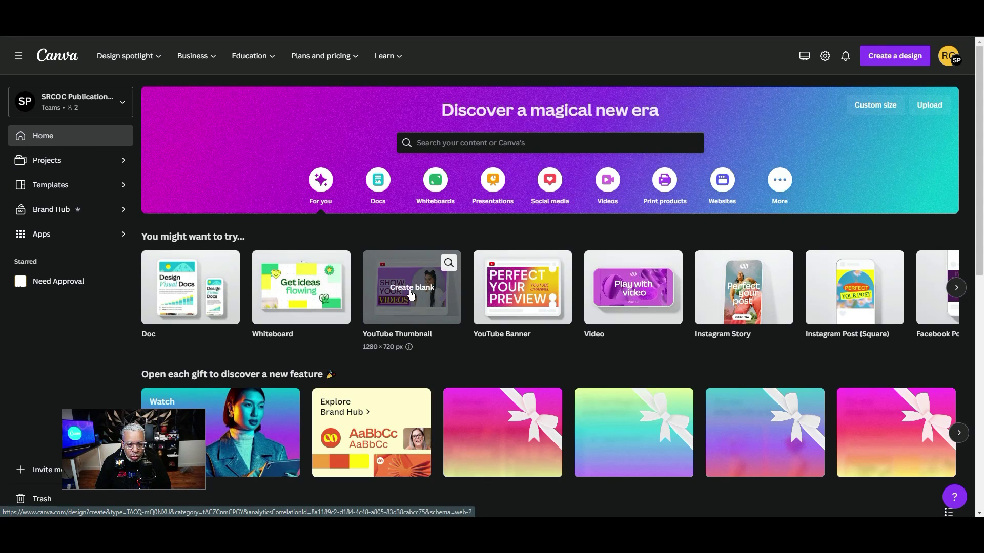
pyautogui.click(410, 291)
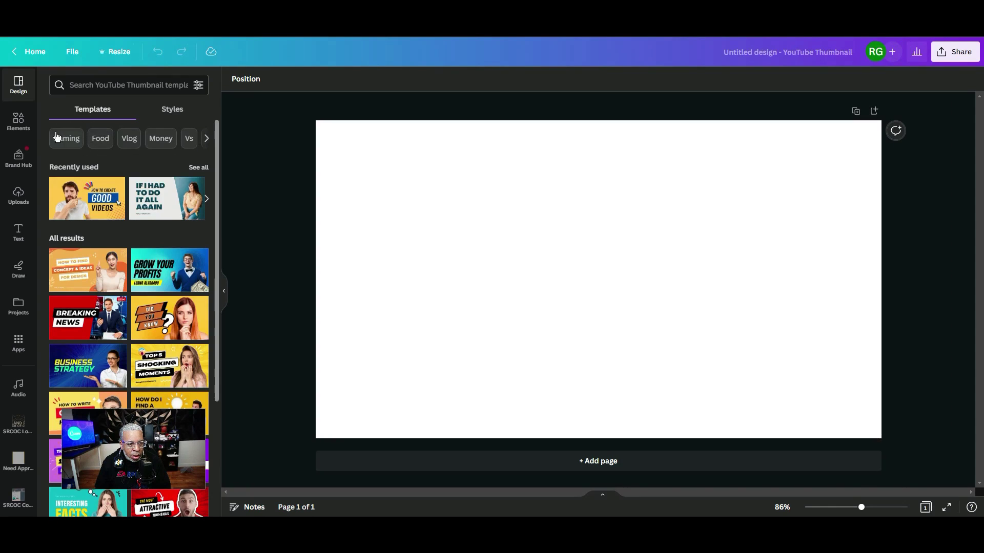
pyautogui.click(20, 196)
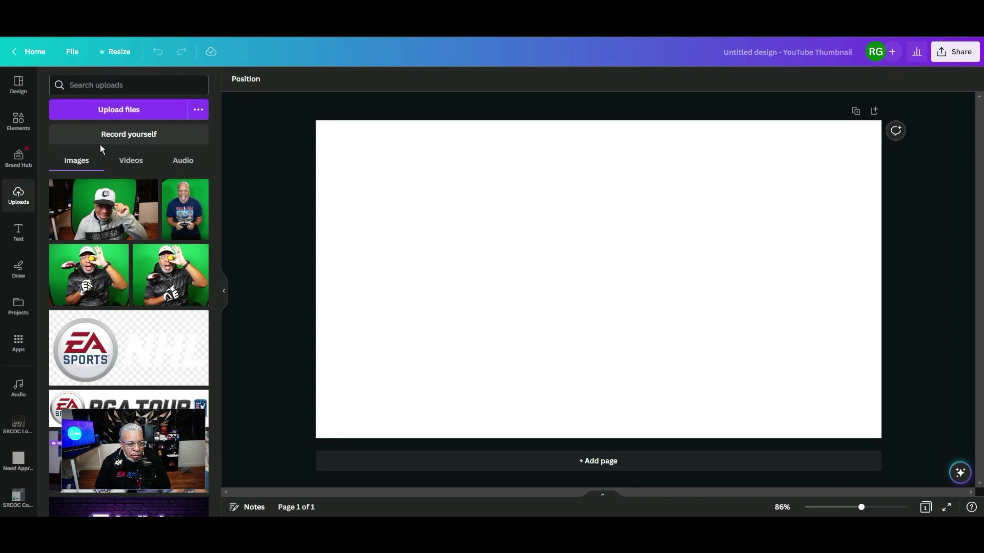
pyautogui.click(127, 109)
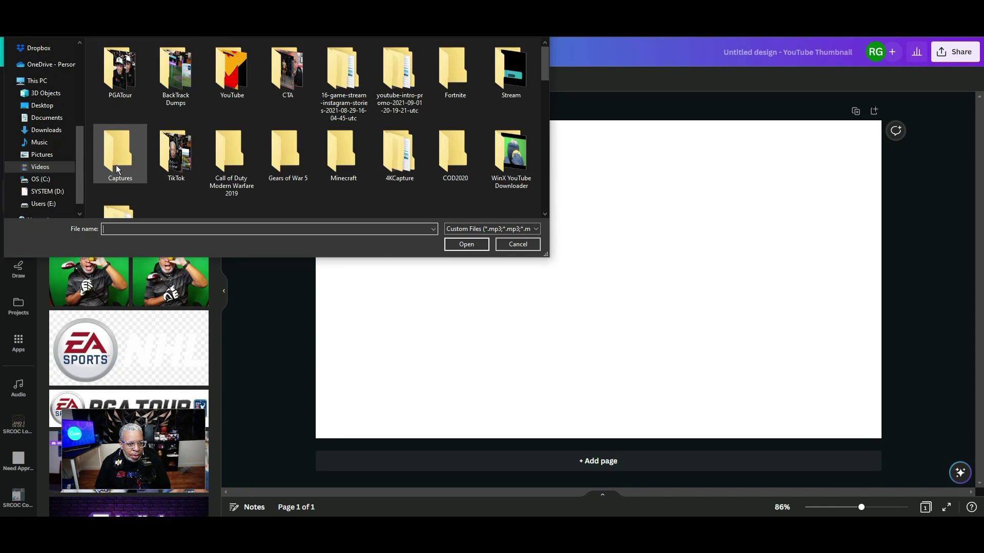
pyautogui.scroll(-2, 258, 171)
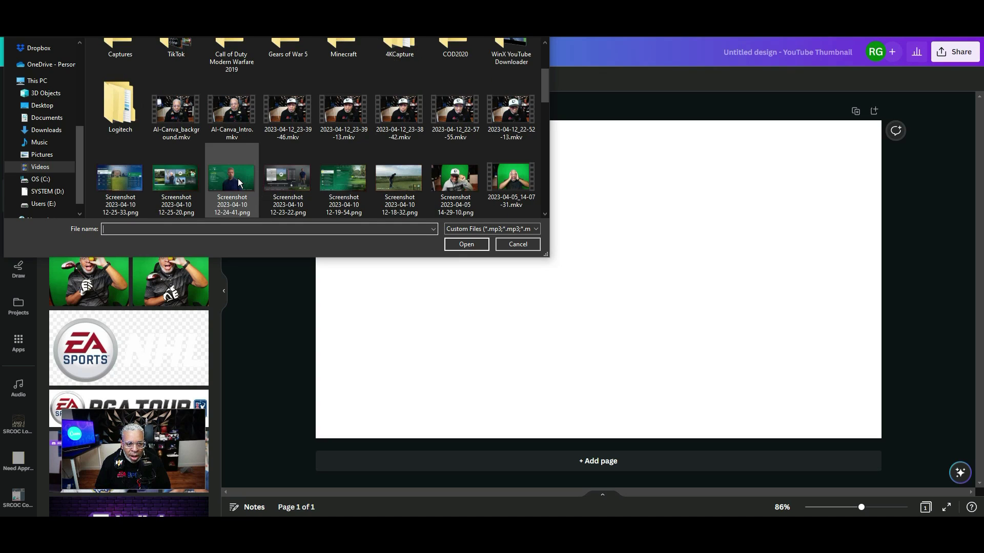
pyautogui.click(238, 178)
pyautogui.click(461, 243)
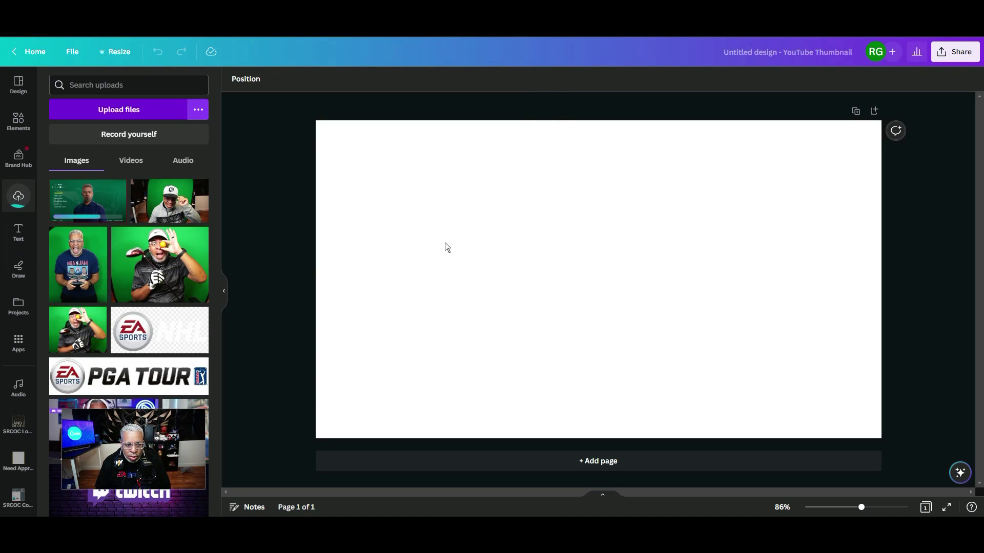
pyautogui.click(104, 199)
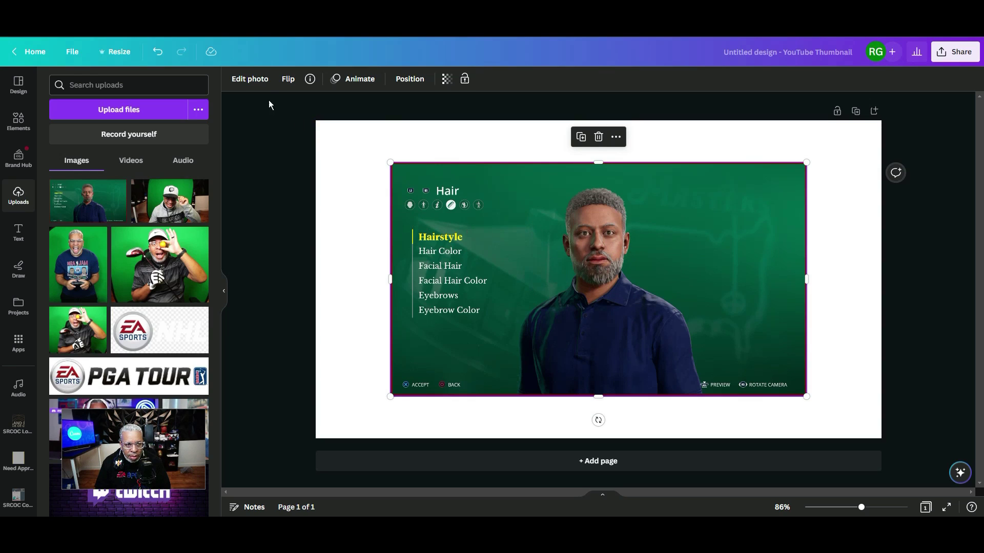
# Run BG Remover on the screenshot to strip its green menu backdrop.
pyautogui.click(261, 82)
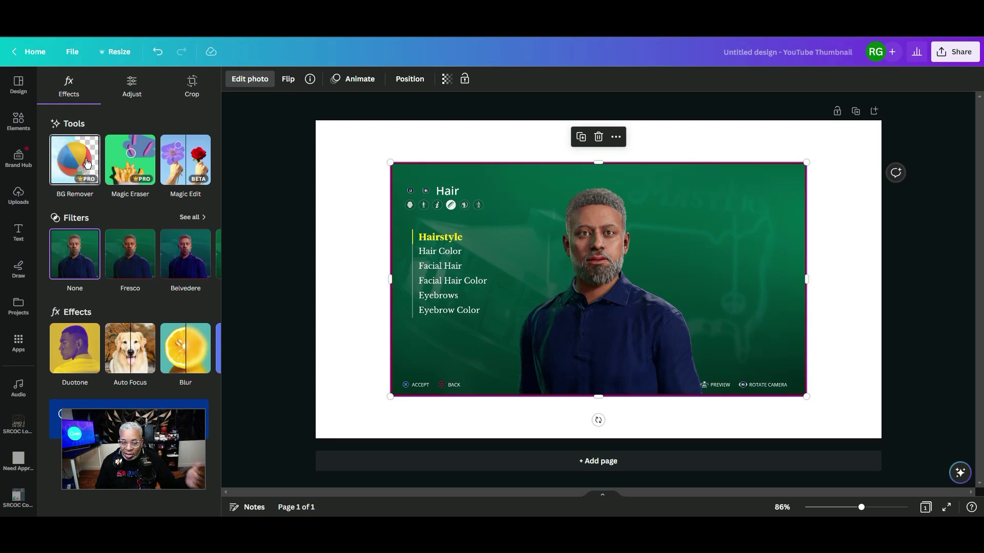
pyautogui.click(86, 163)
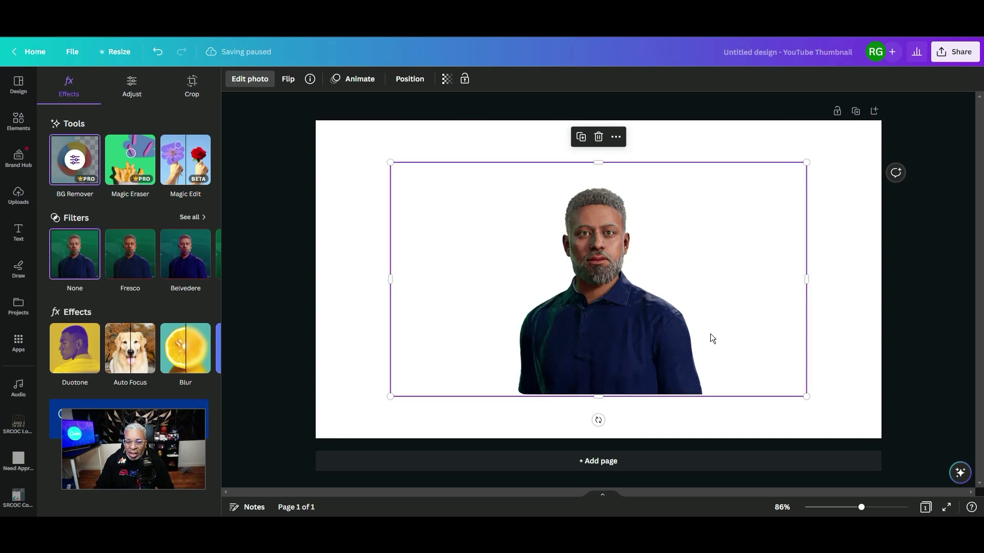
# Enlarge the cut-out character and move it down toward the left edge.
pyautogui.moveTo(638, 331); pyautogui.dragTo(489, 380)
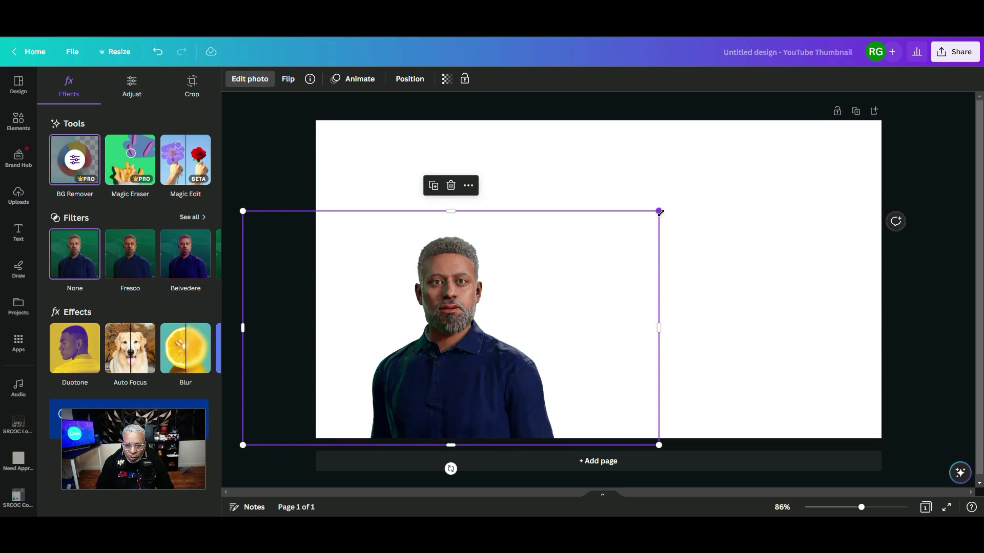
pyautogui.moveTo(660, 212); pyautogui.dragTo(817, 128)
pyautogui.moveTo(536, 268); pyautogui.dragTo(460, 266)
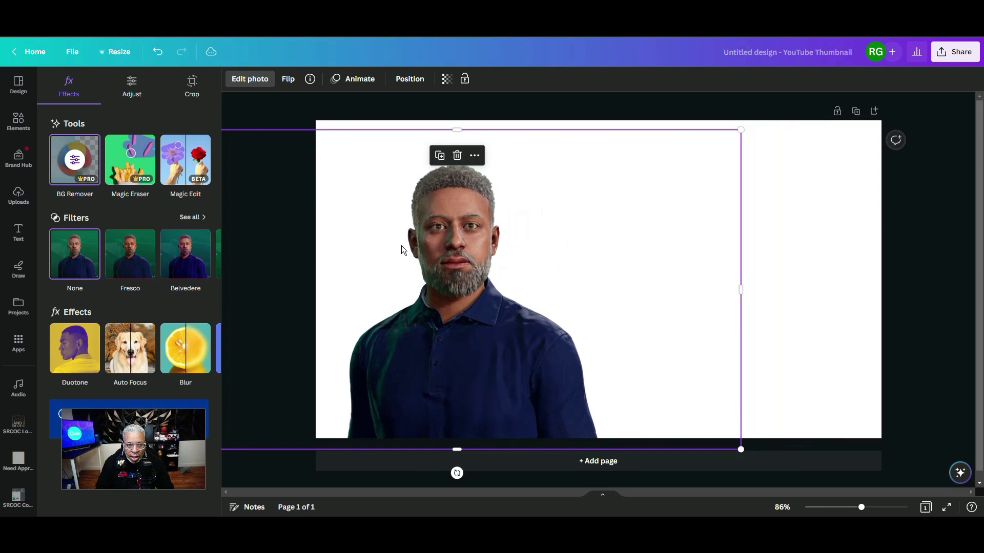
# Make the page background green and nudge the character slightly further left.
pyautogui.click(346, 125)
pyautogui.click(236, 79)
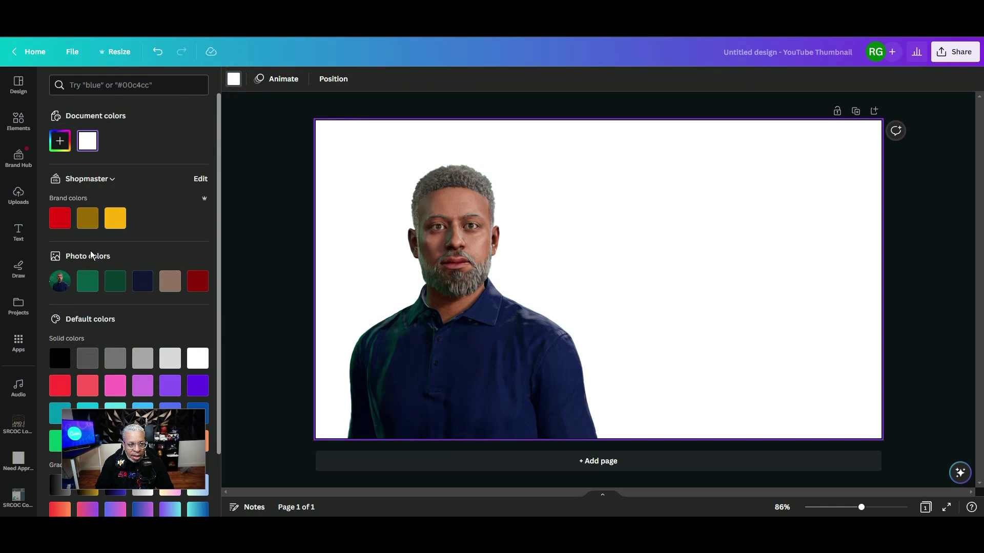
pyautogui.click(88, 281)
pyautogui.moveTo(477, 321); pyautogui.dragTo(444, 324)
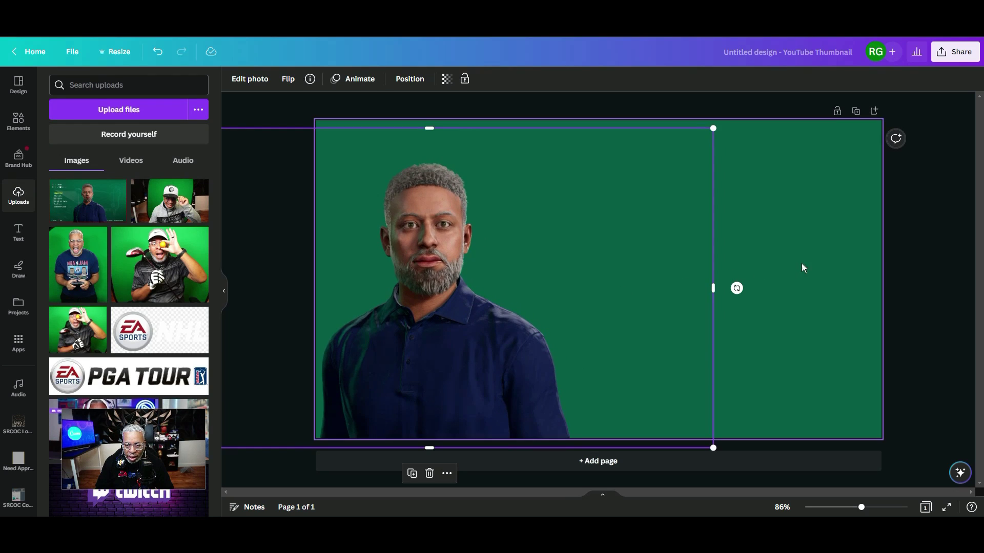
pyautogui.click(820, 263)
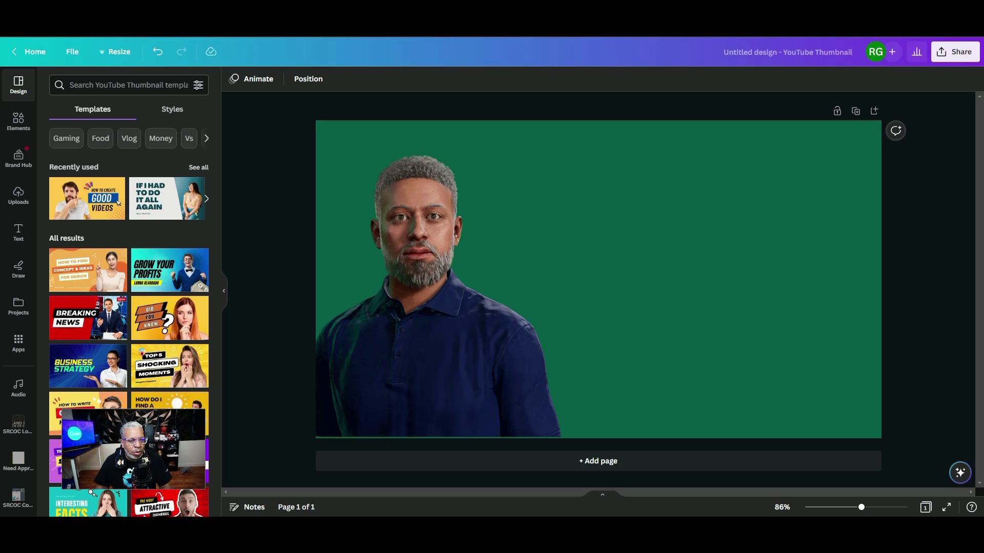
# Add the red triangle from Elements, enlarge it and slide it to the right side.
pyautogui.click(19, 122)
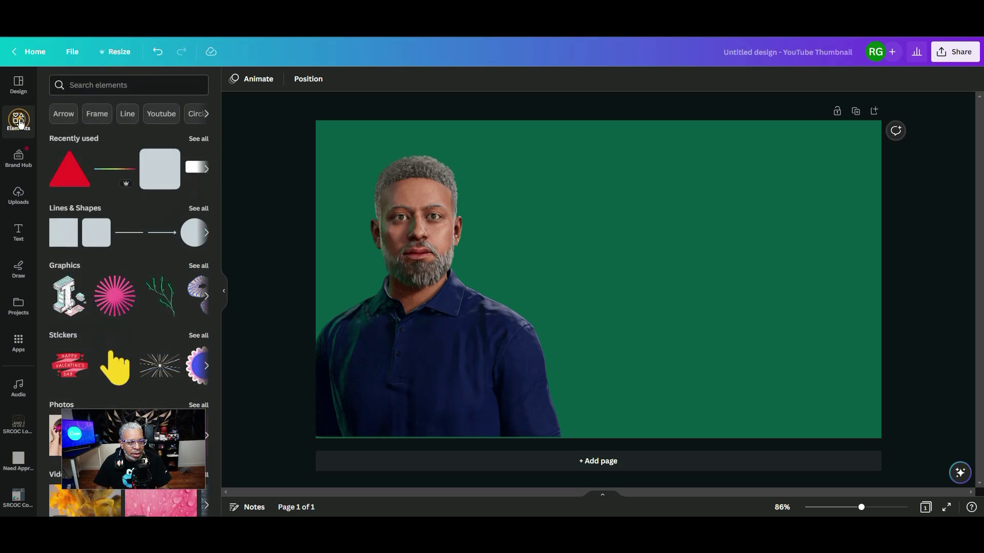
pyautogui.click(67, 182)
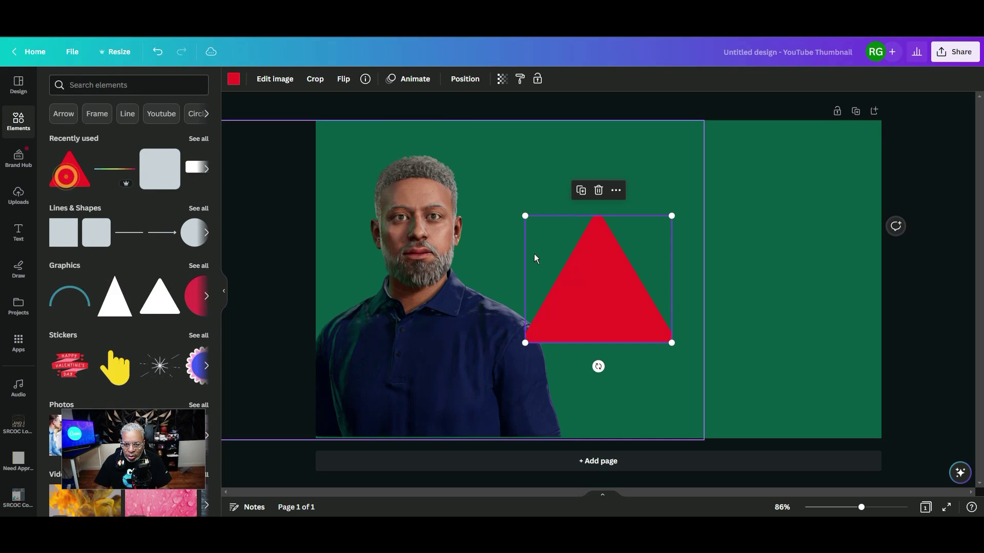
pyautogui.moveTo(670, 215); pyautogui.dragTo(918, 180)
pyautogui.moveTo(523, 340); pyautogui.dragTo(425, 445)
pyautogui.moveTo(641, 364); pyautogui.dragTo(701, 374)
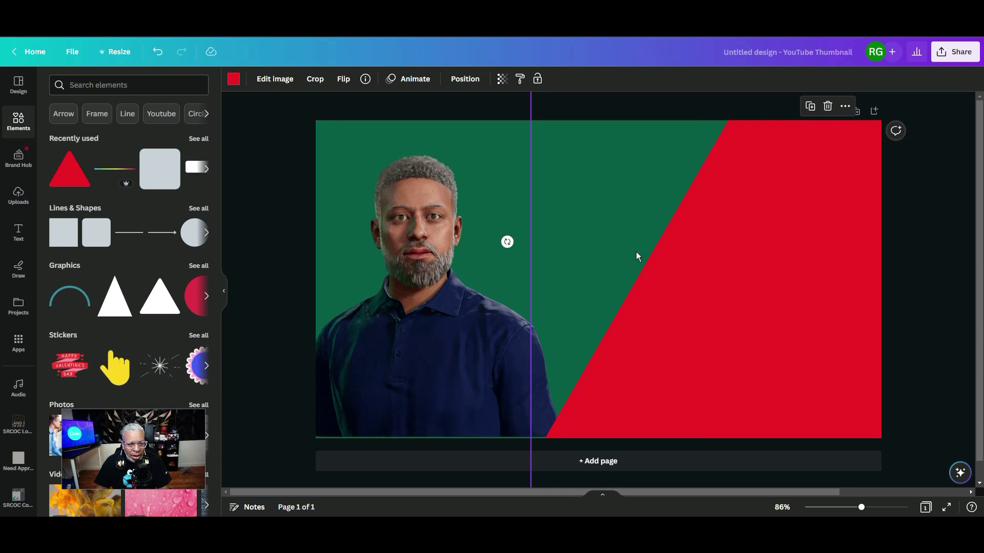
# Recolour the triangle dark green and fine-tune the positions of the shape and character.
pyautogui.click(233, 81)
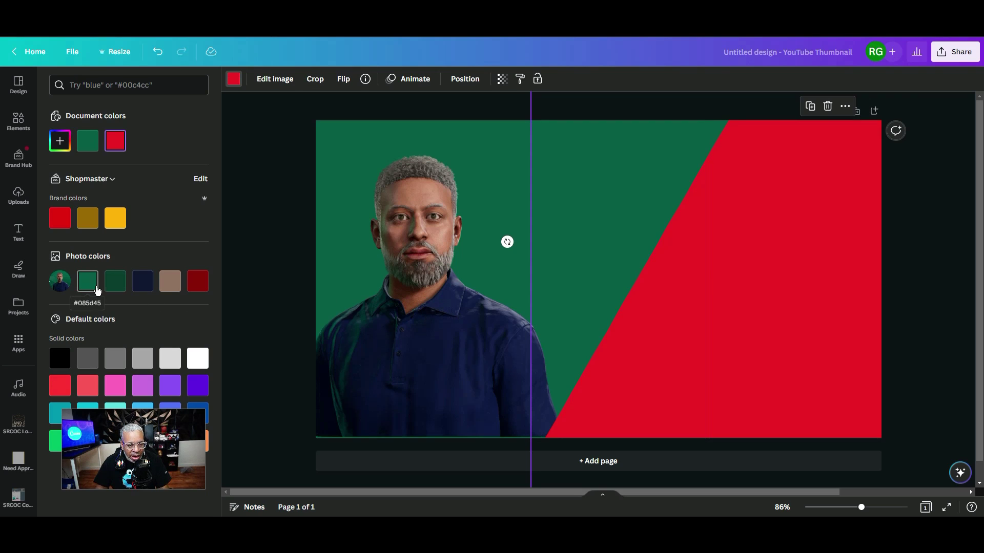
pyautogui.click(170, 281)
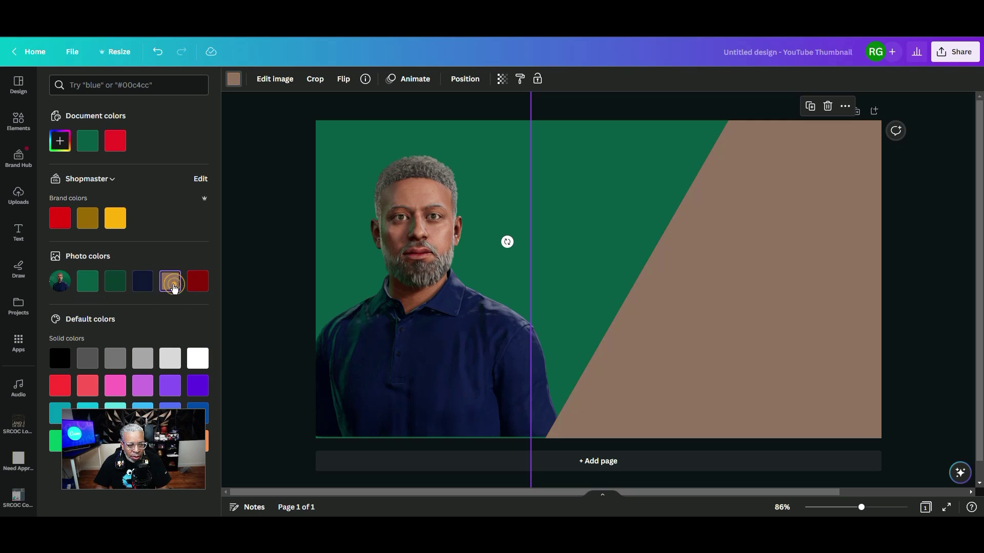
pyautogui.click(142, 284)
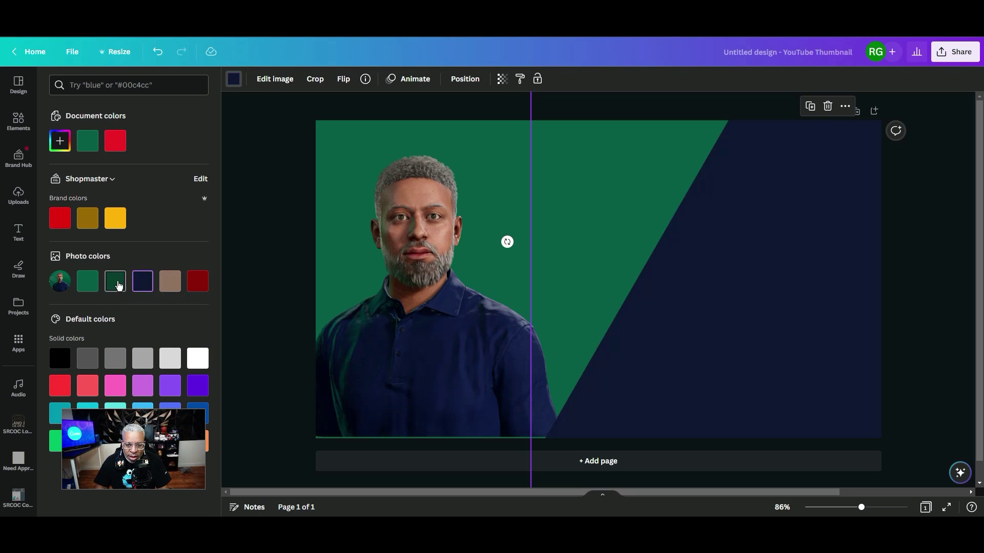
pyautogui.click(115, 281)
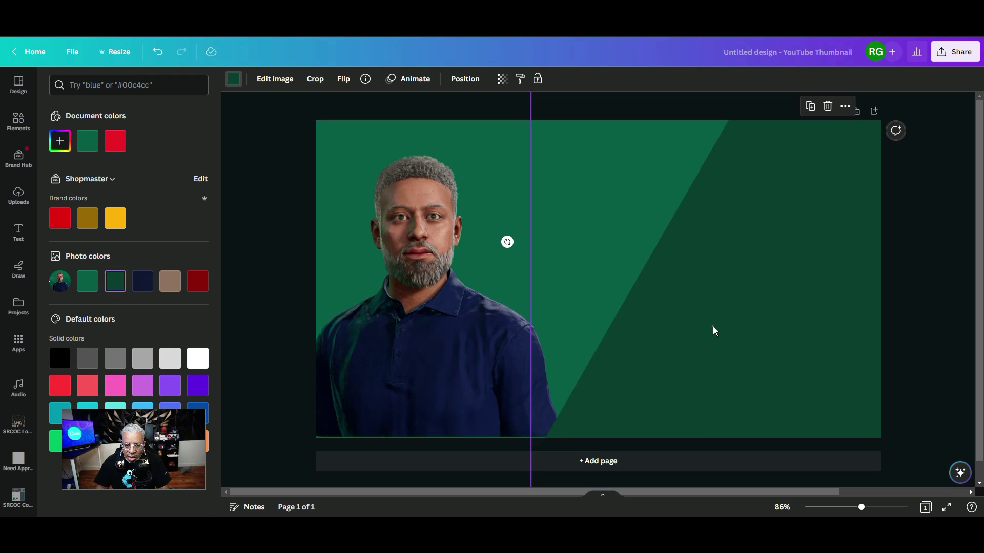
pyautogui.moveTo(713, 328); pyautogui.dragTo(729, 326)
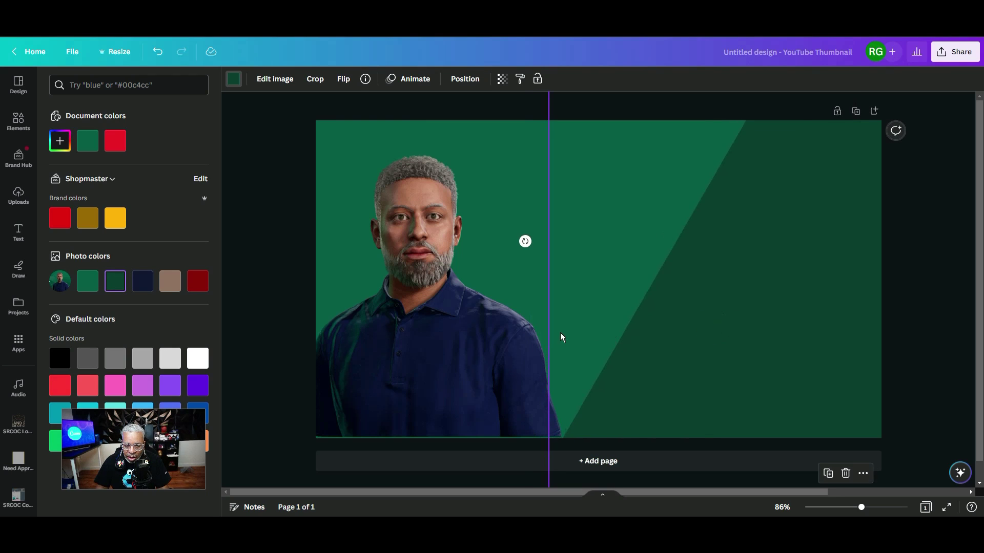
pyautogui.moveTo(463, 333); pyautogui.dragTo(462, 343)
pyautogui.click(277, 105)
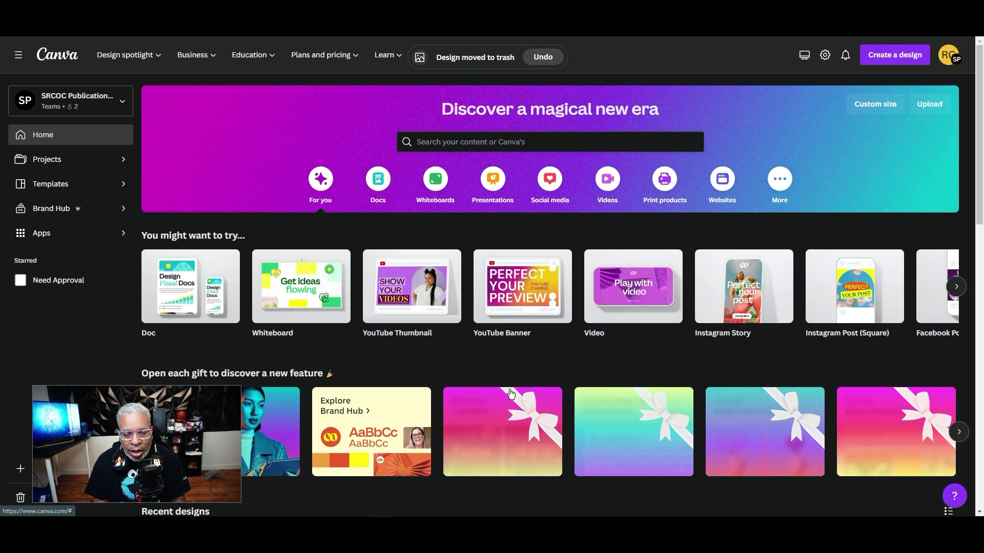
# In a new Canva Doc, prompt Magic Write for 10 fitness motivational quotes with at least 1 emoji and #ShopFit.
pyautogui.click(180, 279)
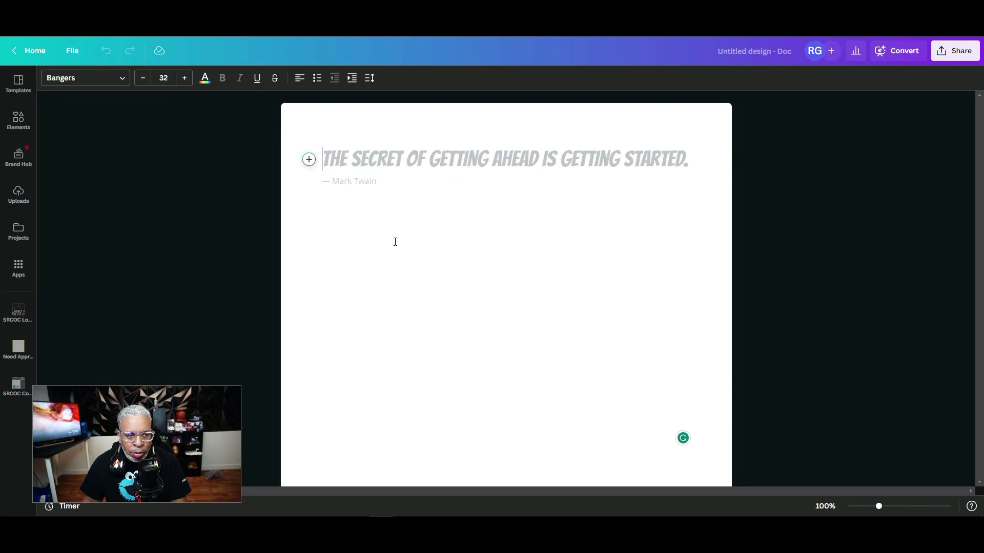
pyautogui.click(309, 161)
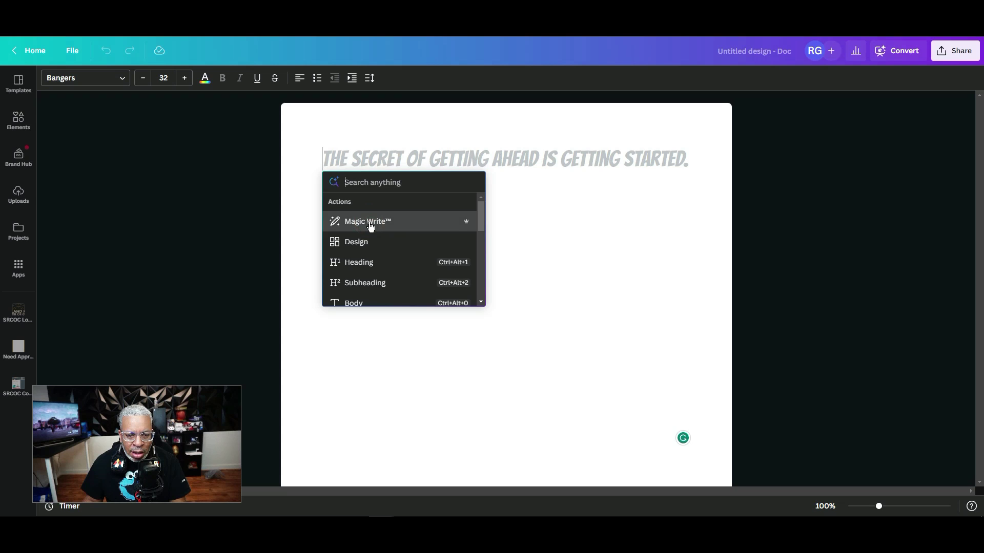
pyautogui.click(371, 226)
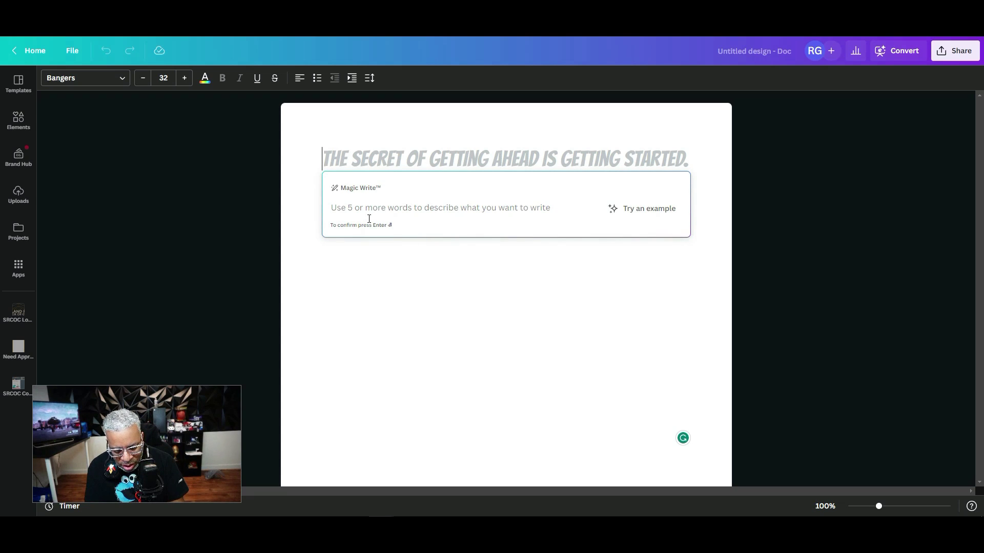
pyautogui.write('Give me 10')
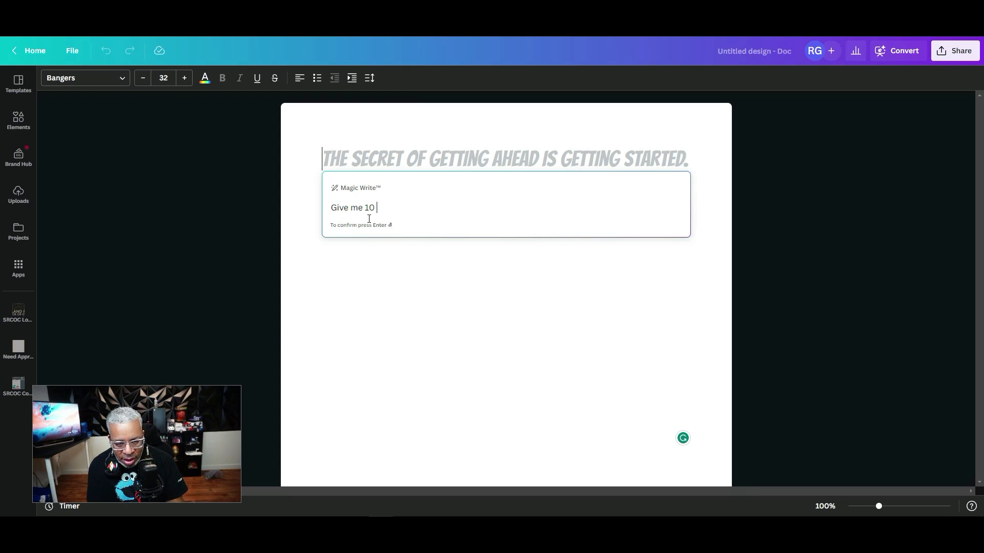
pyautogui.write('fitness motivation')
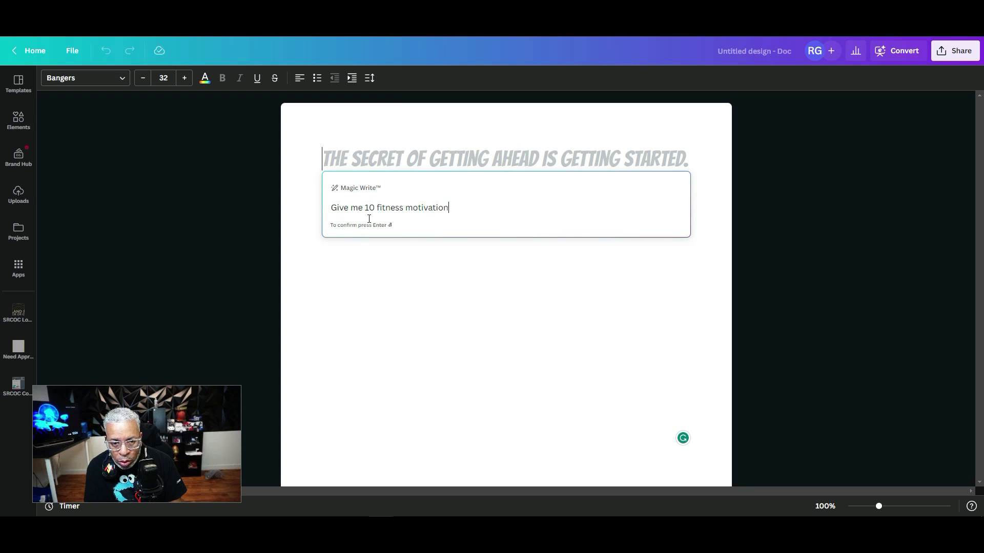
pyautogui.write('al quotes ')
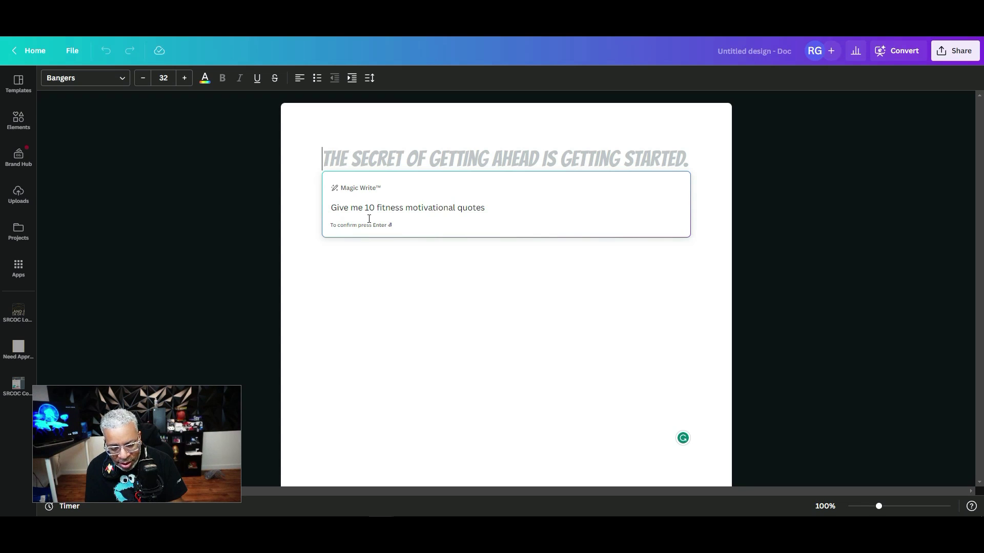
pyautogui.write('and add #Shop')
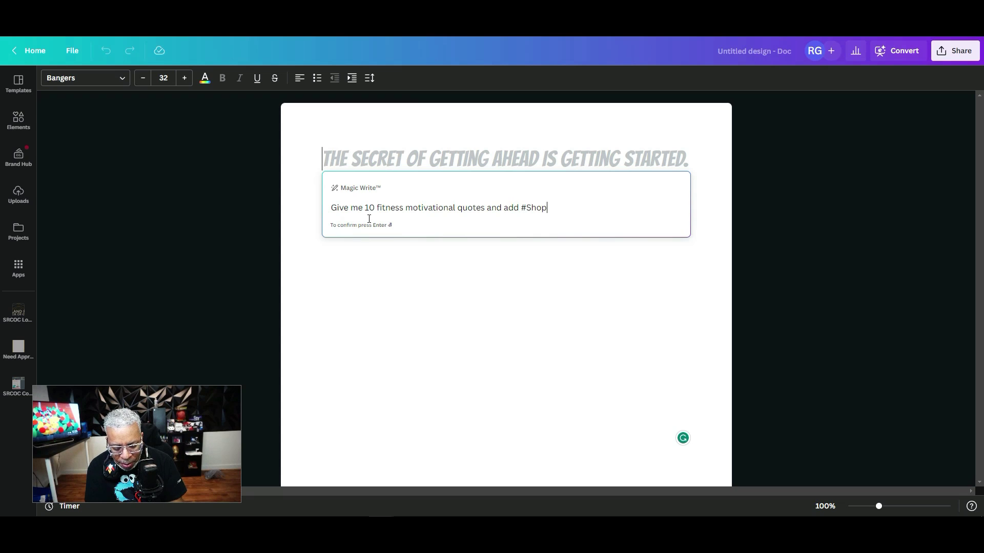
pyautogui.press('BackSpace')
pyautogui.press('BackSpace')
pyautogui.write('Fit als')
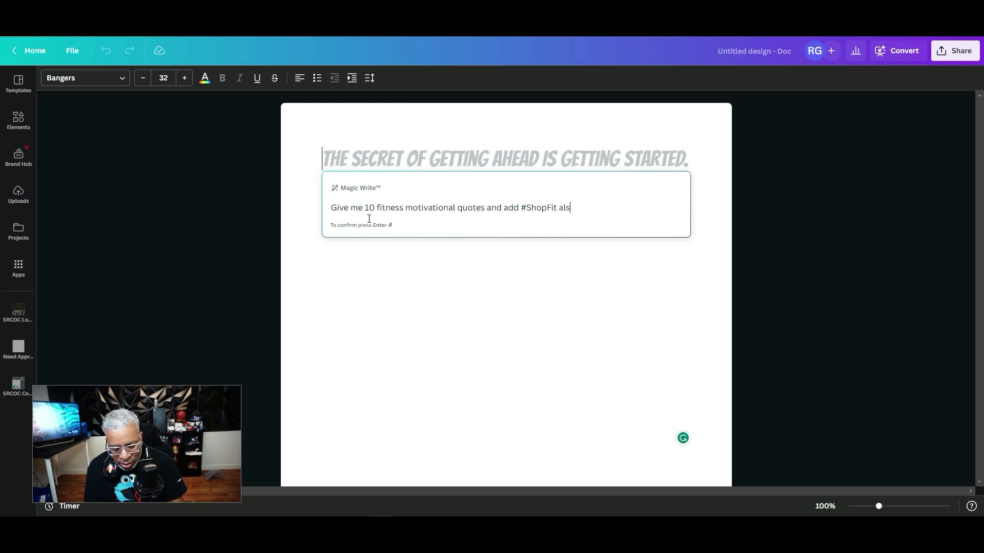
pyautogui.press('BackSpace')
pyautogui.press('BackSpace')
pyautogui.press('BackSpace')
pyautogui.press('BackSpace')
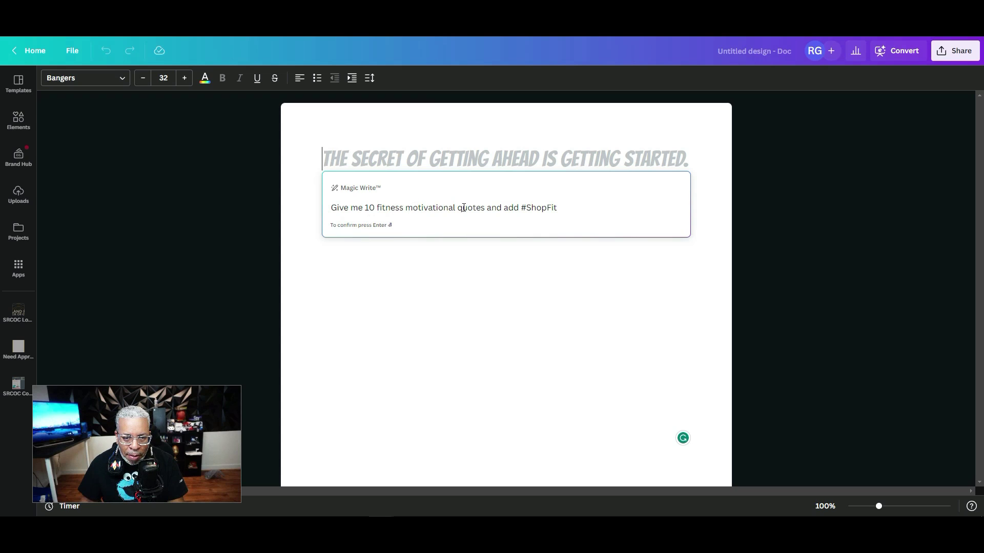
pyautogui.click(485, 207)
pyautogui.write('with at least 1 emoji')
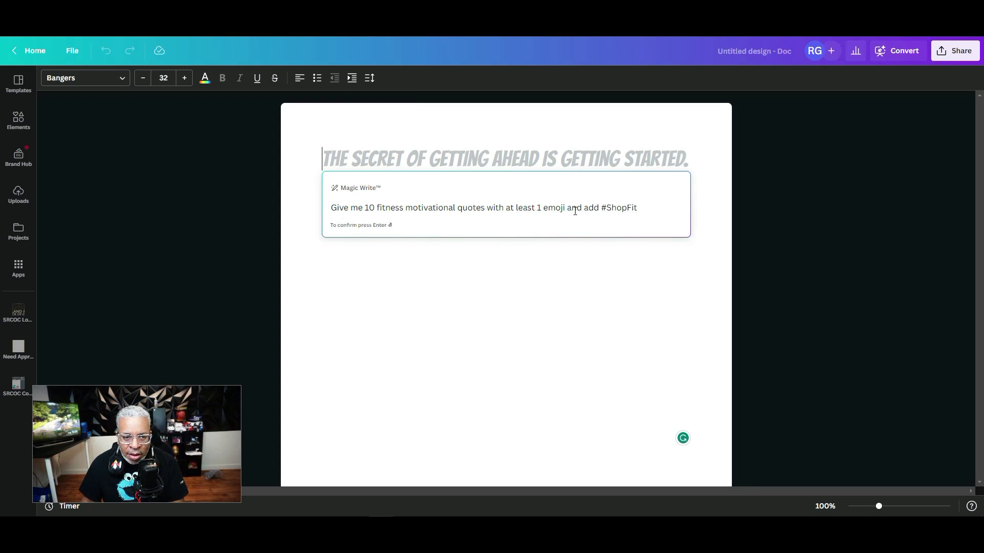
pyautogui.click(643, 207)
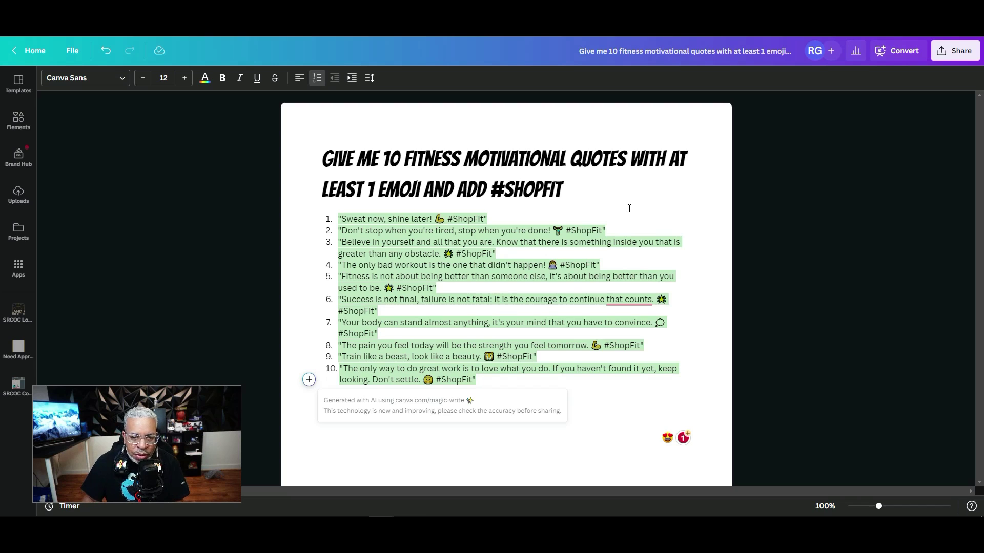
# Accept the Magic Write output and copy all ten numbered #ShopFit quotes.
pyautogui.click(414, 218)
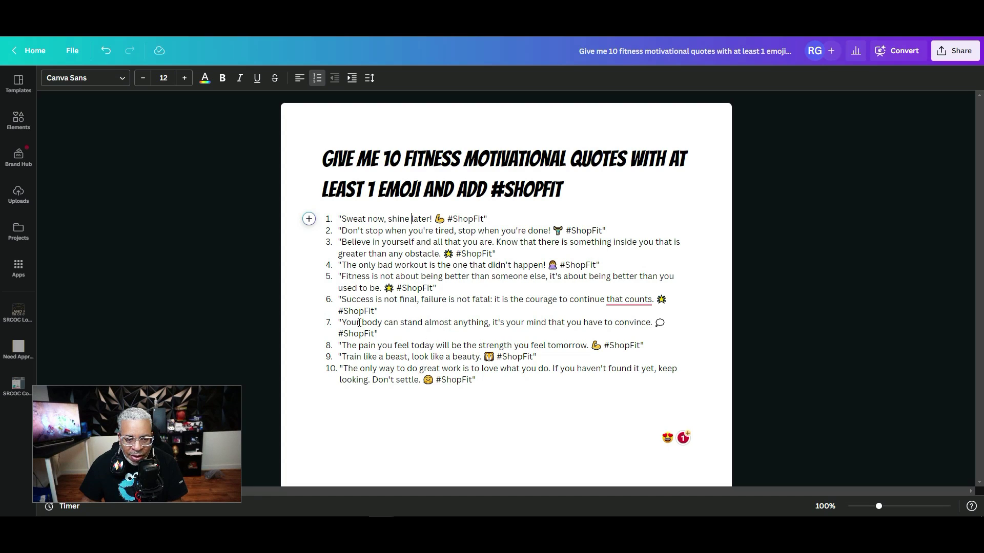
pyautogui.click(383, 244)
pyautogui.click(381, 276)
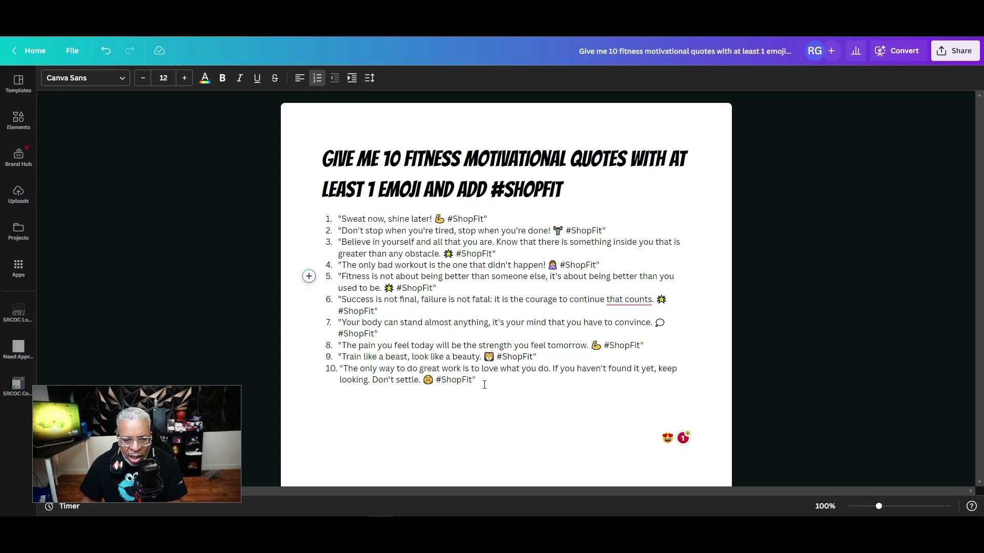
pyautogui.moveTo(484, 381); pyautogui.dragTo(342, 221)
pyautogui.rightClick(342, 220)
pyautogui.click(373, 258)
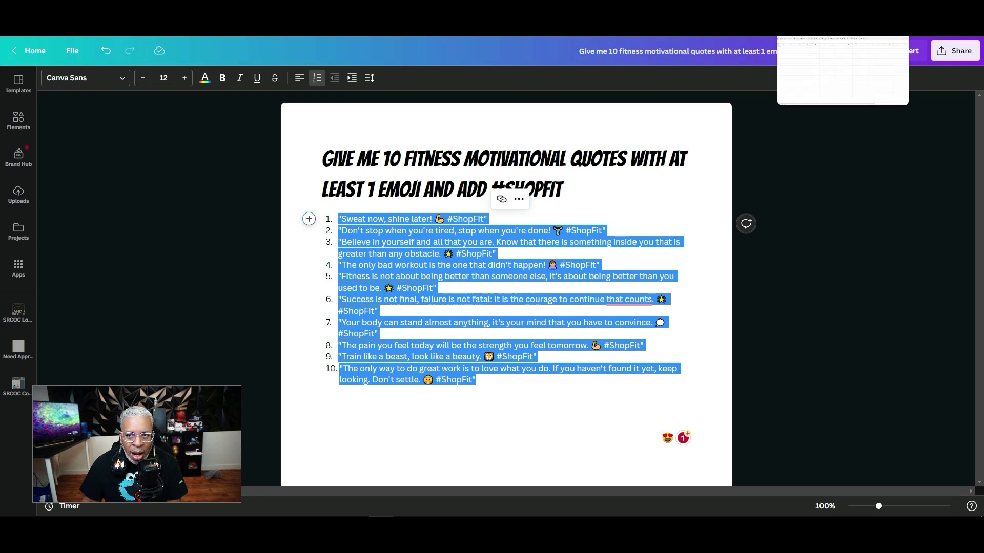
# Paste the ten quotes into A1:A10 of the blank Google Sheet and widen column A to fit.
pyautogui.click(843, 18)
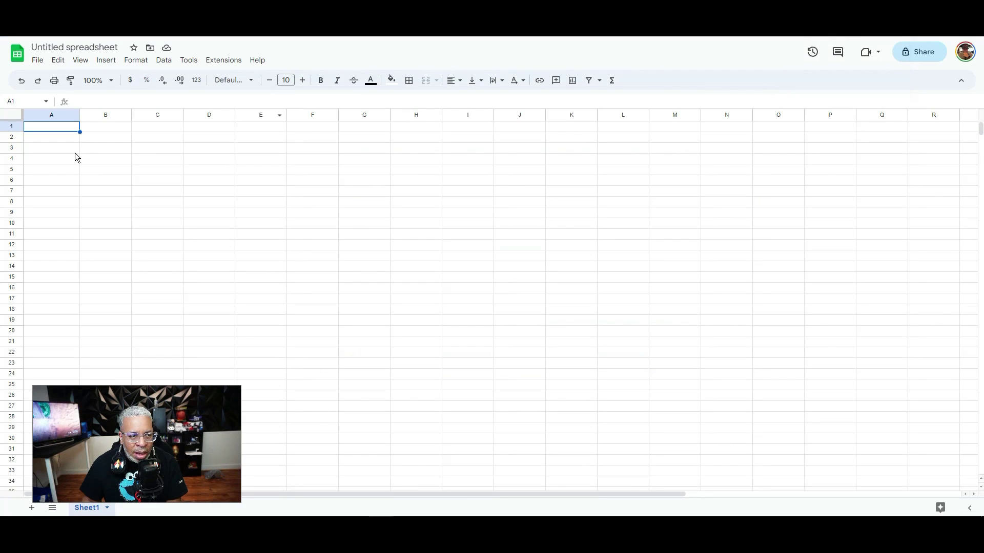
pyautogui.moveTo(80, 115); pyautogui.dragTo(158, 121)
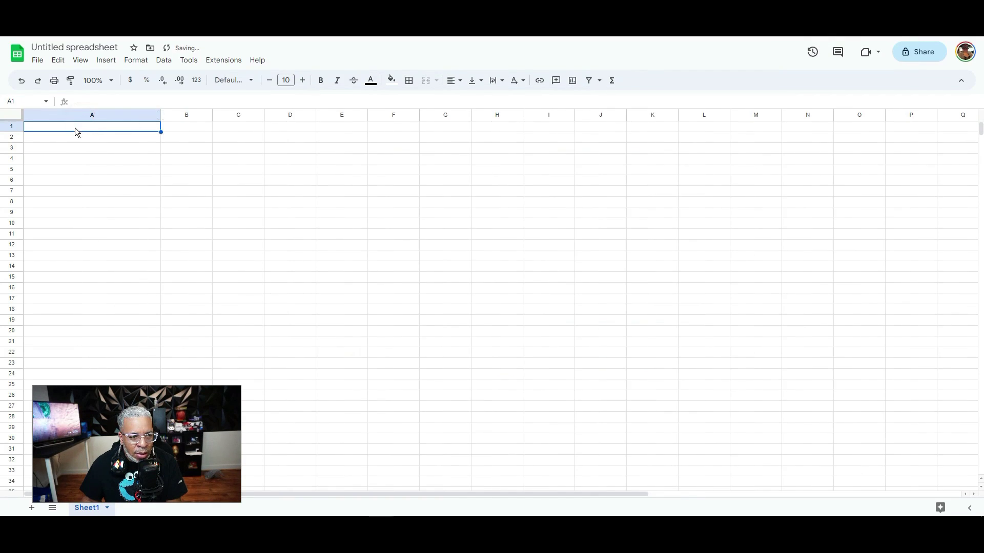
pyautogui.rightClick(75, 129)
pyautogui.click(103, 172)
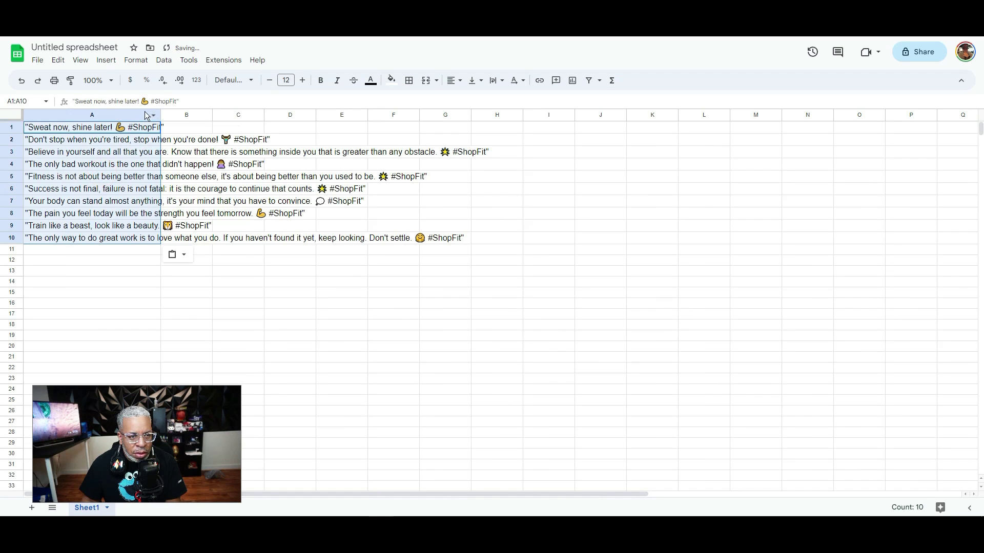
pyautogui.moveTo(161, 115); pyautogui.dragTo(481, 117)
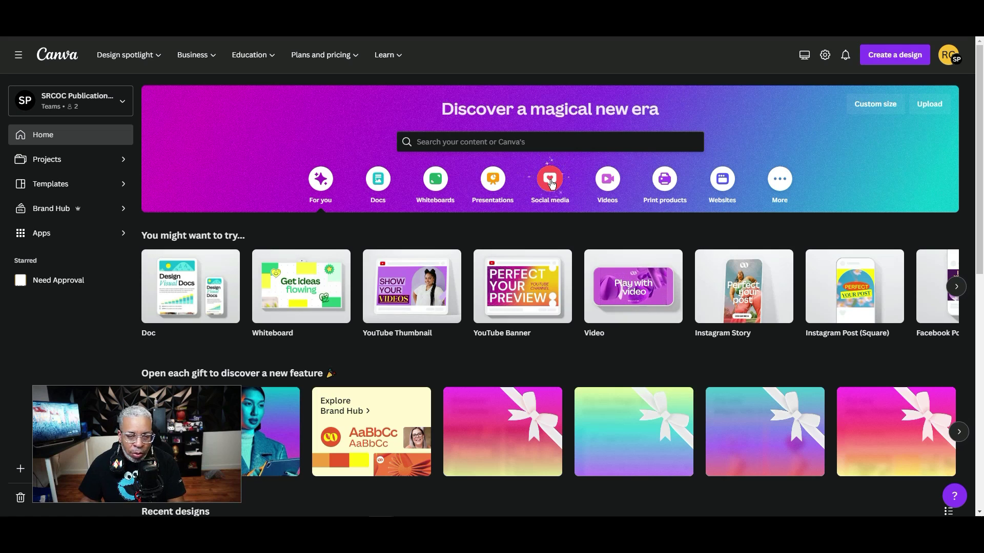
# Search templates for 'instagram post' and browse the Instagram Post (Square) designs.
pyautogui.click(551, 183)
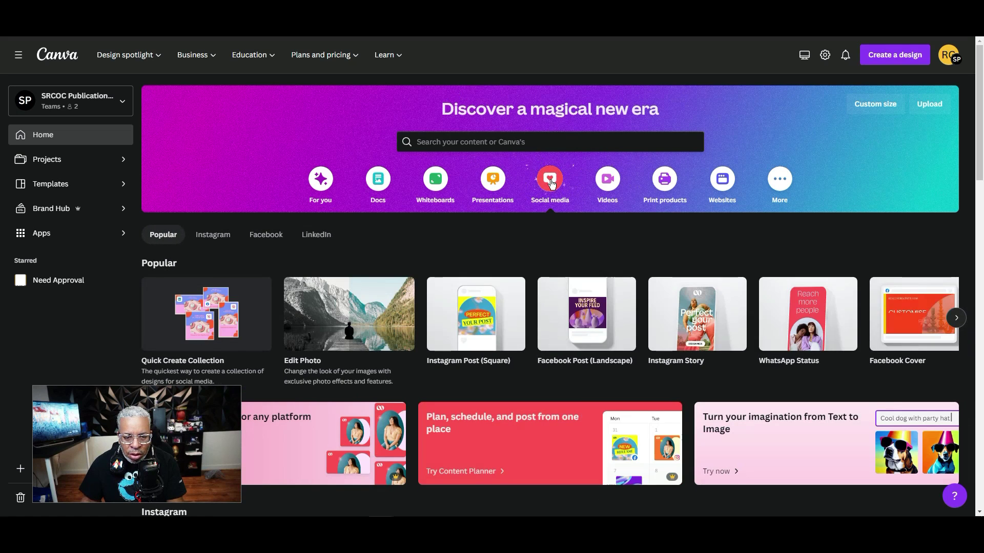
pyautogui.moveTo(488, 338)
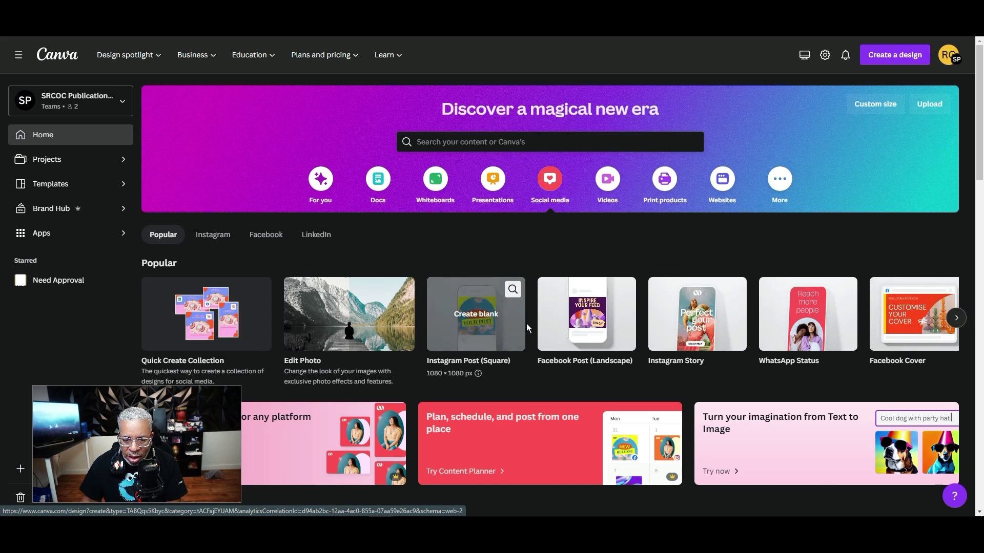
pyautogui.click(515, 141)
pyautogui.write('instagram post')
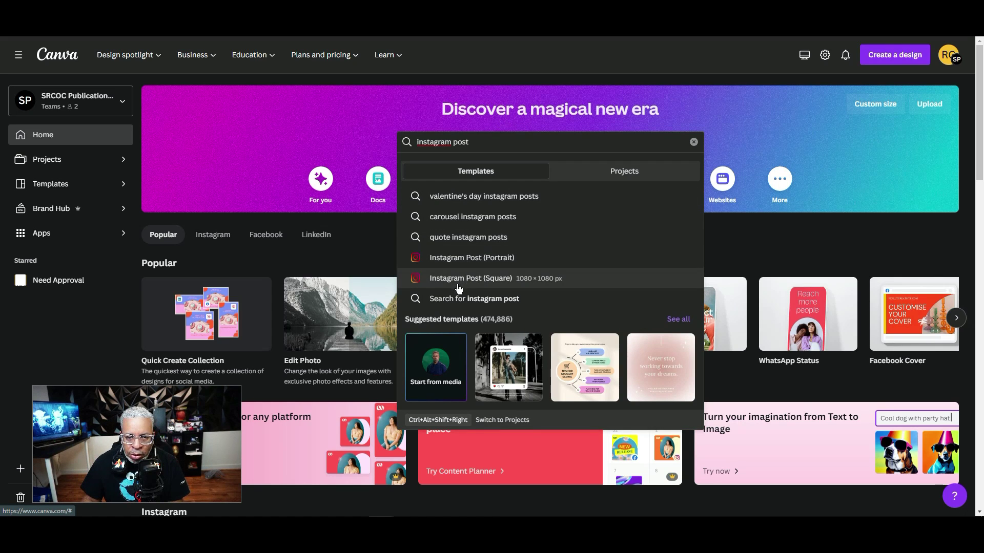
pyautogui.click(458, 281)
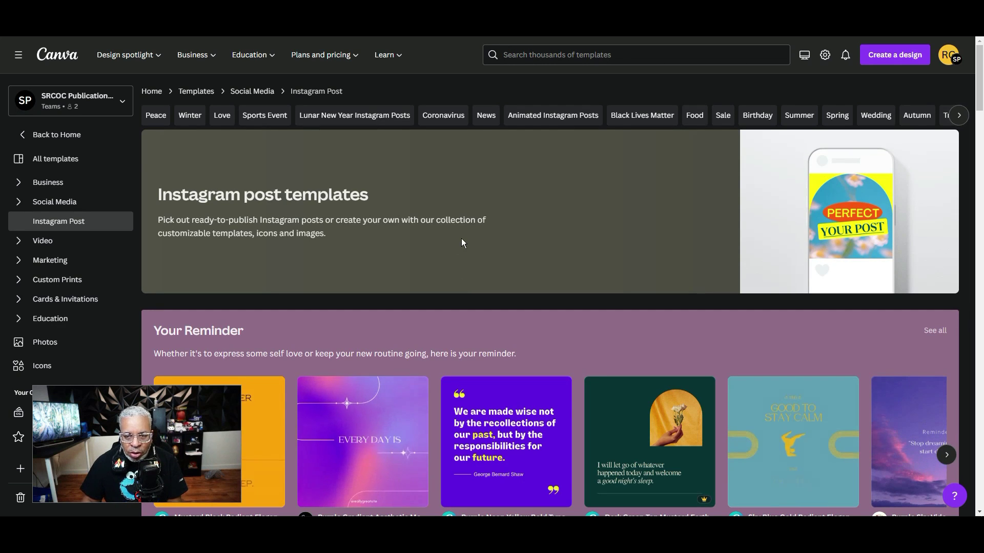
pyautogui.scroll(-2, 483, 230)
pyautogui.scroll(2, 482, 230)
pyautogui.scroll(1, 483, 234)
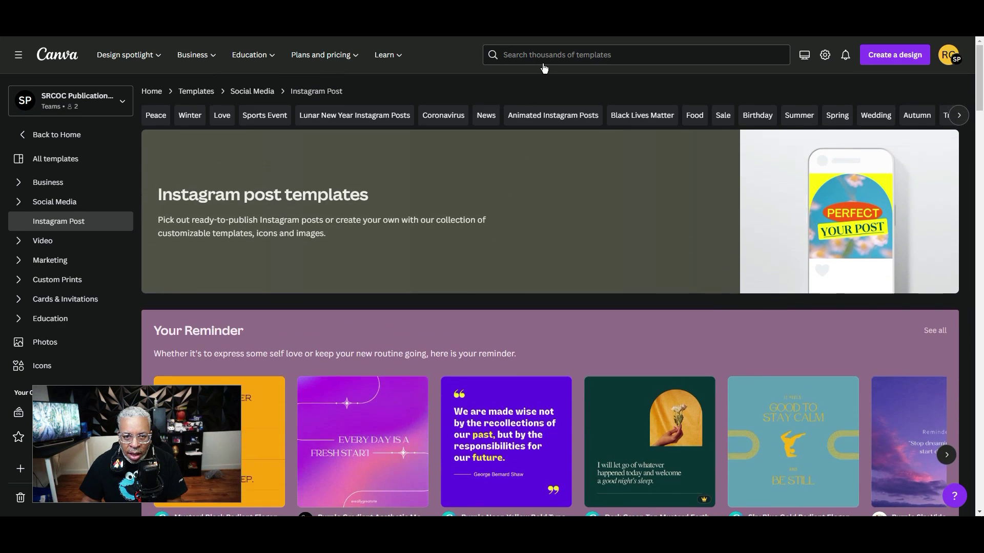
# Search templates for 'quote' and scroll through the results grid.
pyautogui.click(547, 55)
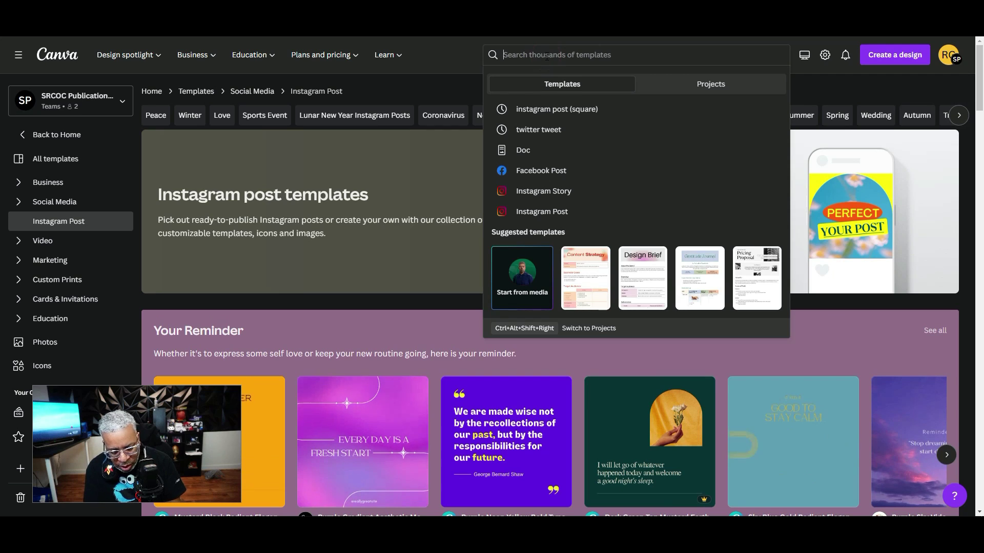
pyautogui.write('quote')
pyautogui.press('Return')
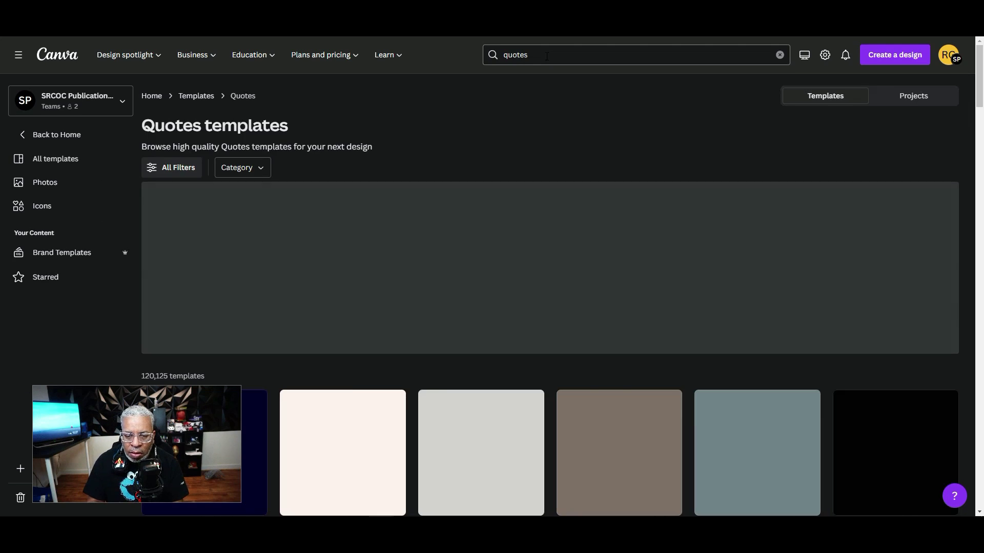
pyautogui.scroll(-4, 546, 168)
pyautogui.scroll(-6, 546, 167)
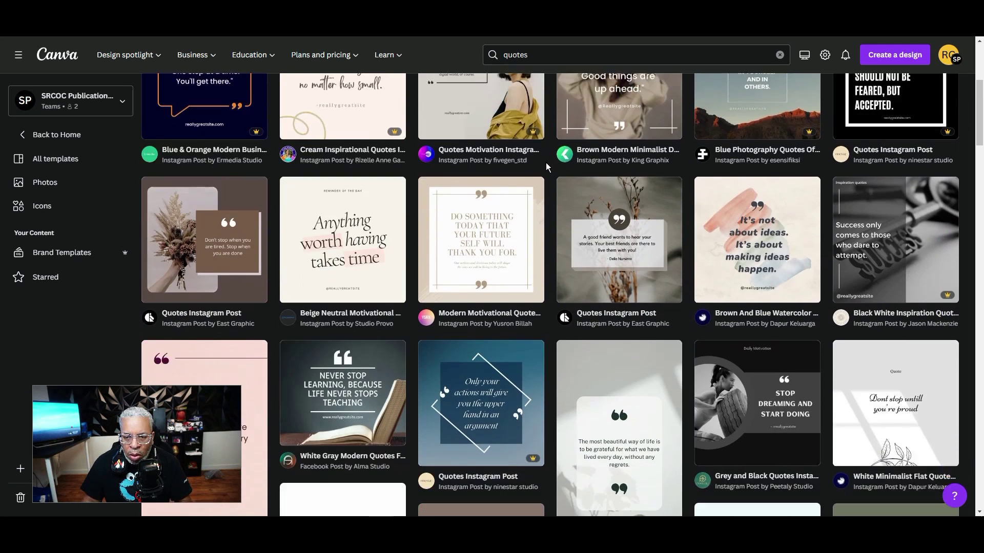
pyautogui.scroll(-4, 521, 134)
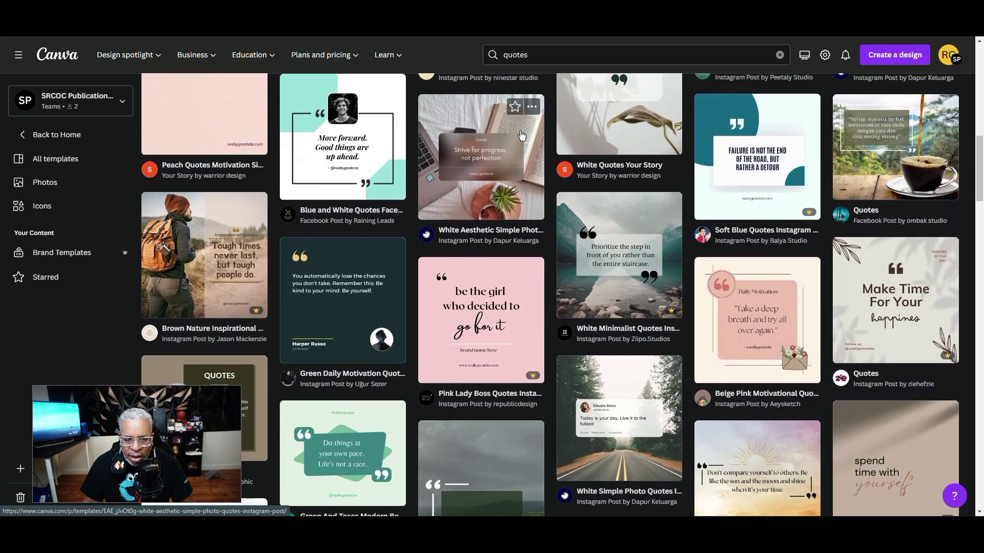
pyautogui.scroll(-4, 521, 135)
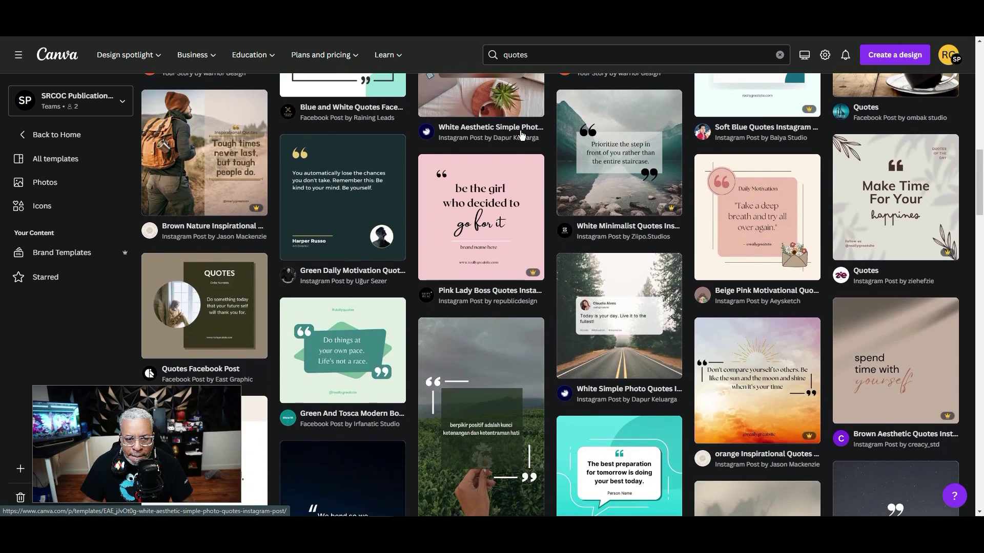
pyautogui.scroll(-8, 521, 135)
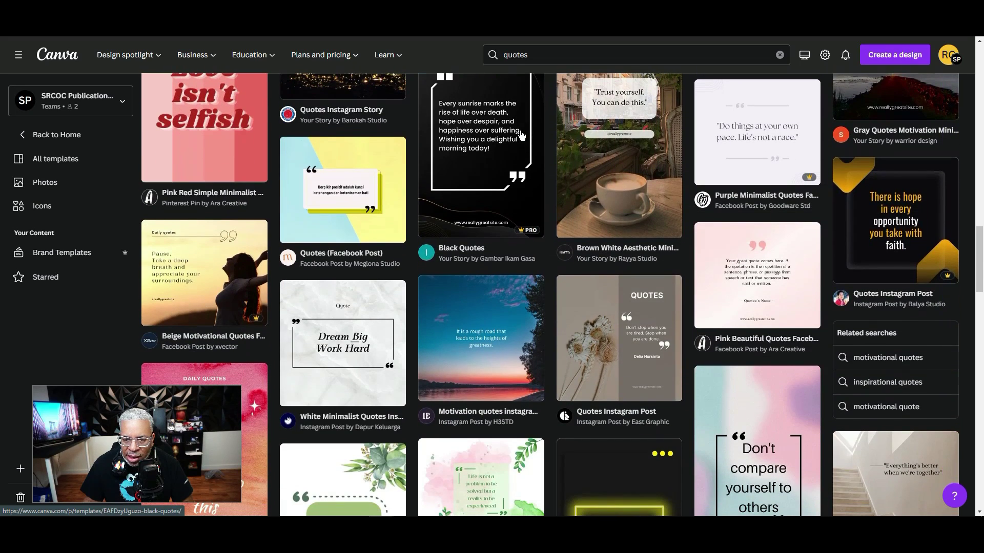
pyautogui.scroll(-3, 521, 134)
pyautogui.scroll(4, 520, 134)
pyautogui.scroll(3, 521, 134)
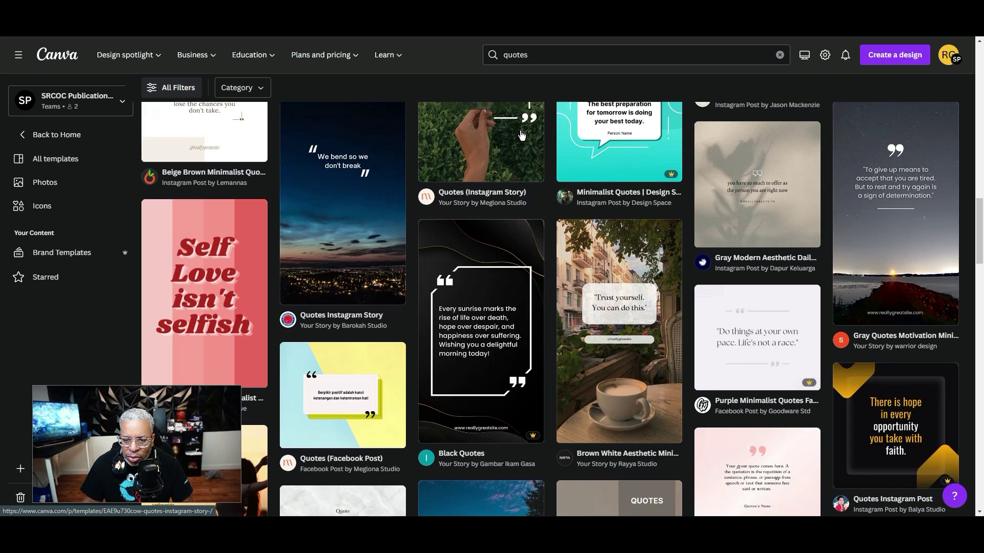
pyautogui.scroll(1, 521, 135)
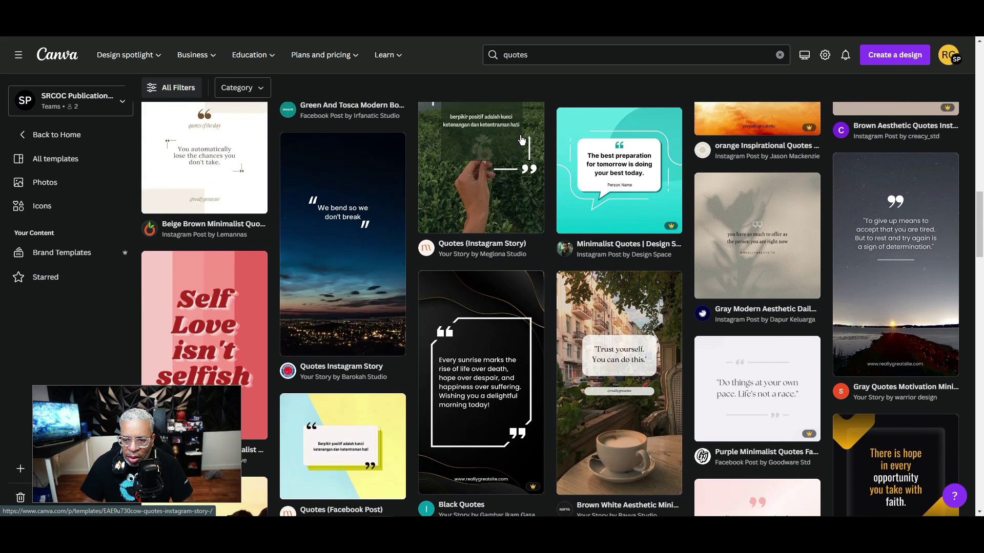
pyautogui.scroll(-10, 533, 141)
pyautogui.scroll(10, 544, 147)
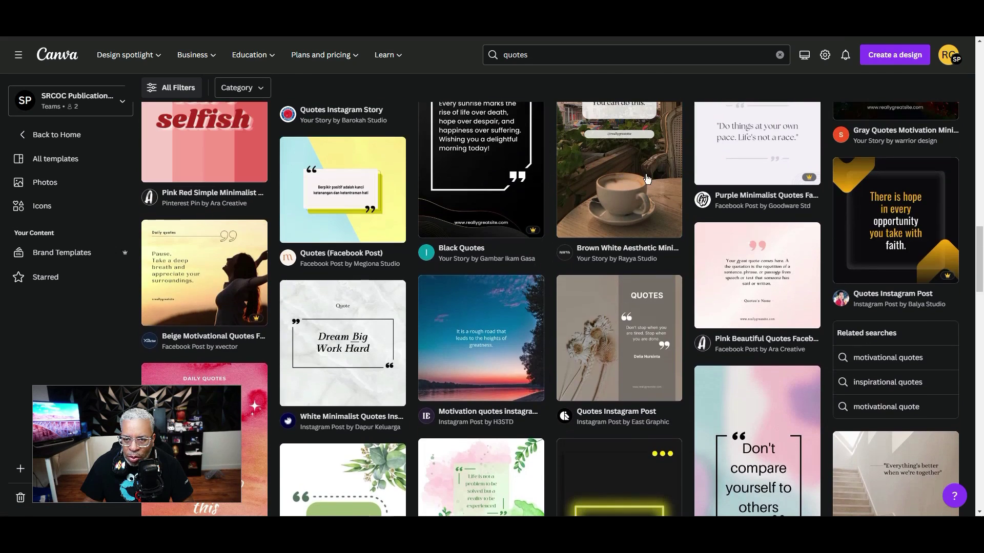
# Open the Pink Beautiful Quotes Facebook Post template and change its website line to shopmastertv.com.
pyautogui.click(751, 275)
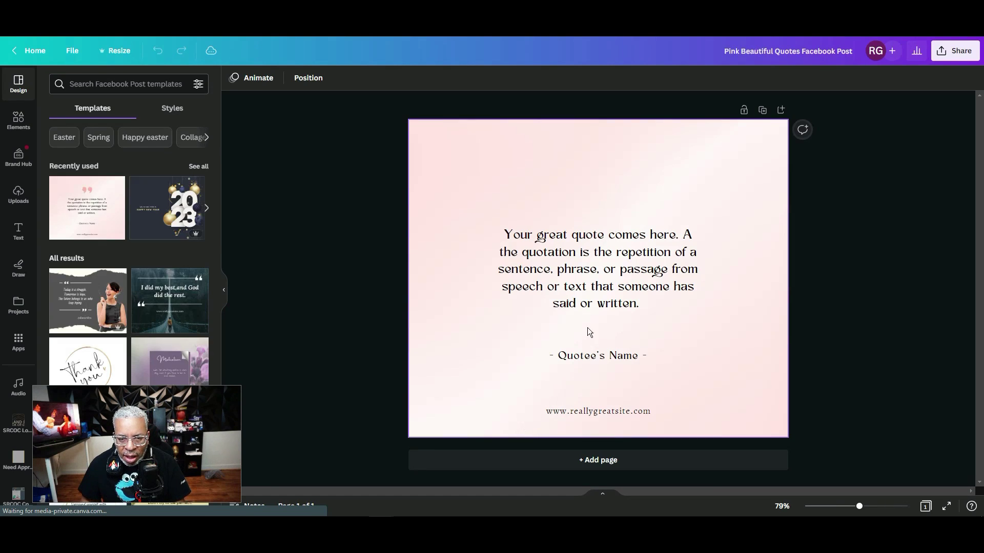
pyautogui.moveTo(618, 186); pyautogui.dragTo(617, 171)
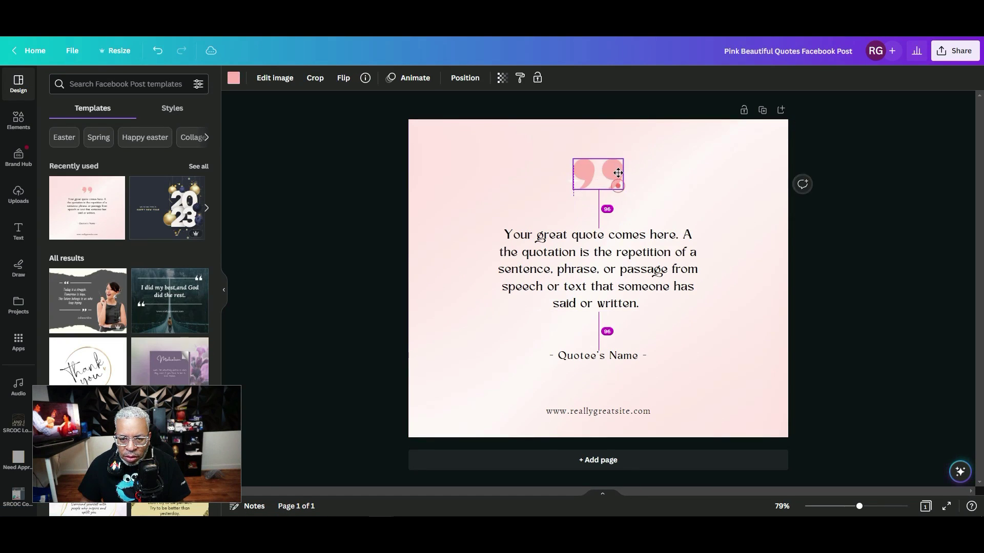
pyautogui.click(608, 258)
pyautogui.click(632, 356)
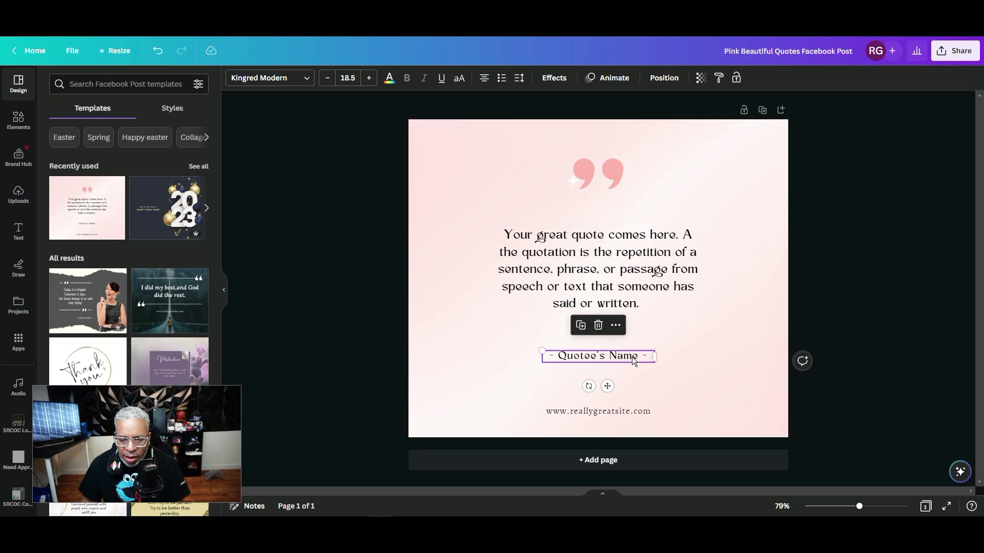
pyautogui.click(630, 411)
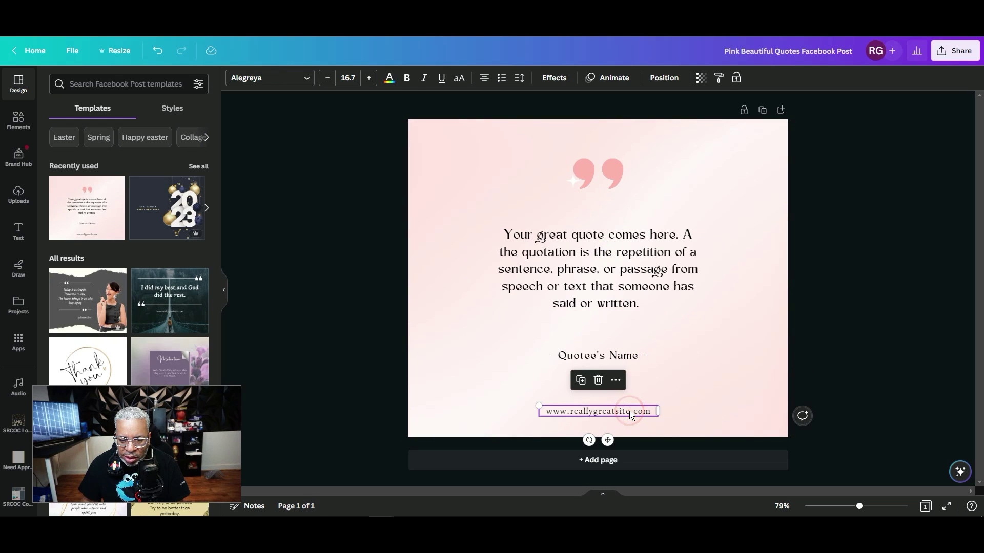
pyautogui.click(629, 411)
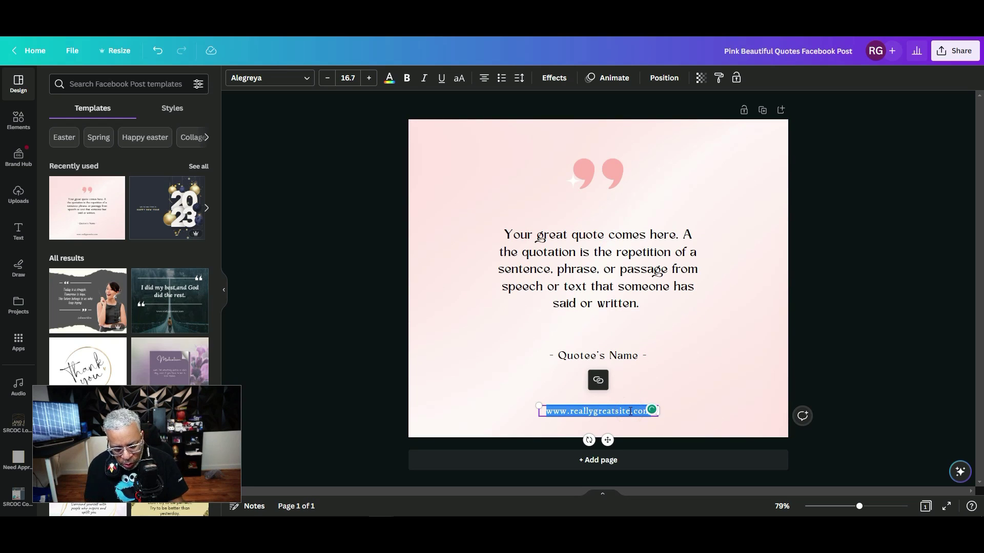
pyautogui.write('shopmastertv')
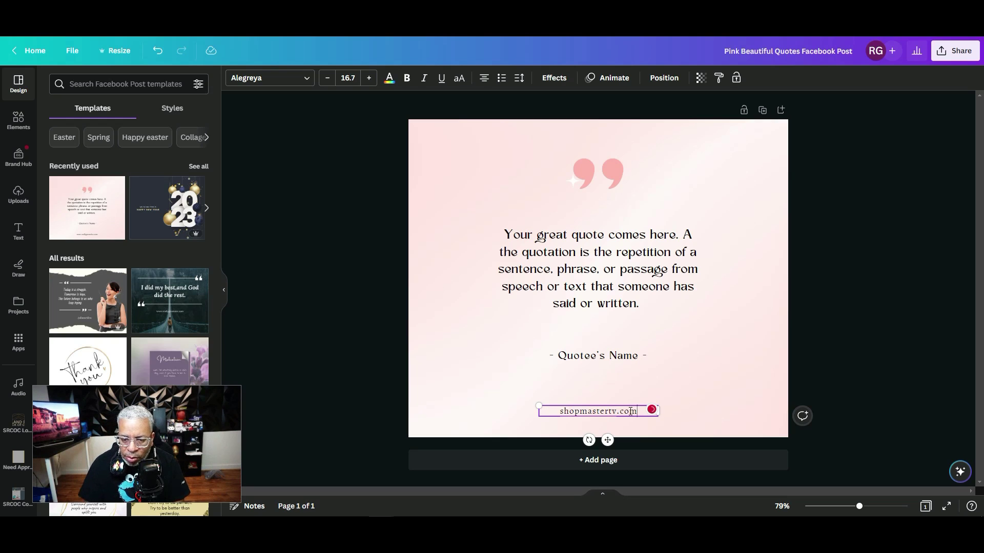
# Delete the Quotee's Name line and recentre the quote text on the page.
pyautogui.click(617, 355)
pyautogui.press('Delete')
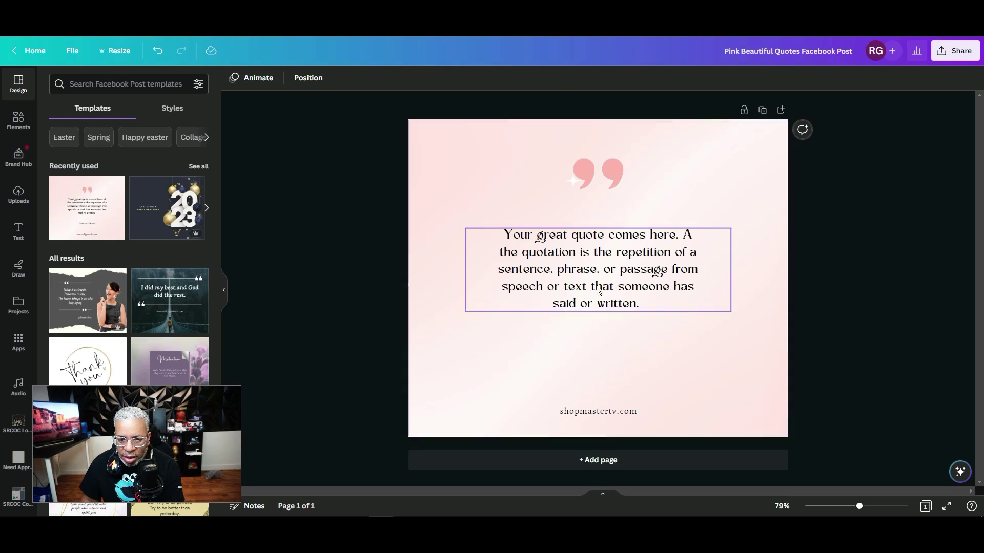
pyautogui.moveTo(594, 275); pyautogui.dragTo(617, 274)
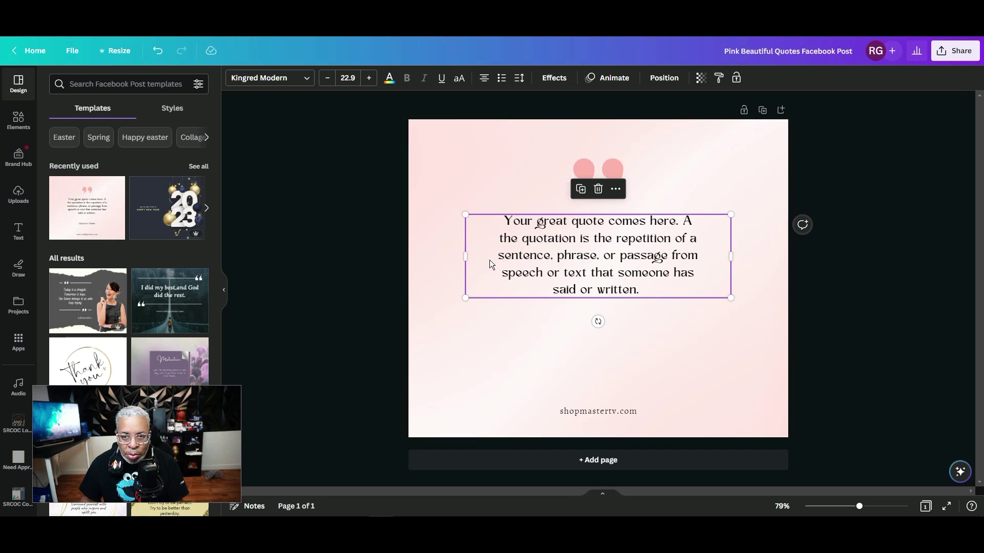
# Start Bulk create with manual data entry and clear the sample Name and Email table.
pyautogui.click(18, 341)
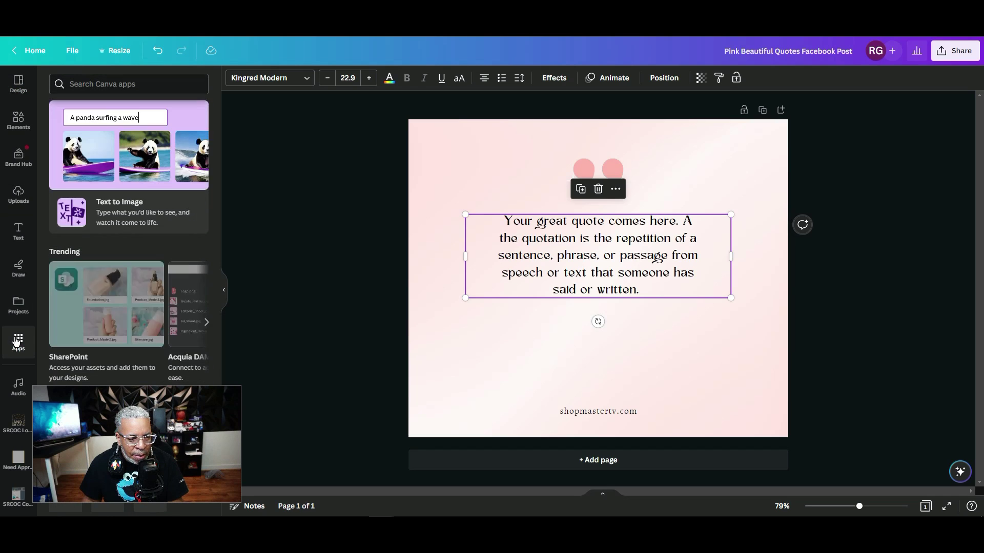
pyautogui.scroll(-5, 166, 305)
pyautogui.scroll(-1, 167, 324)
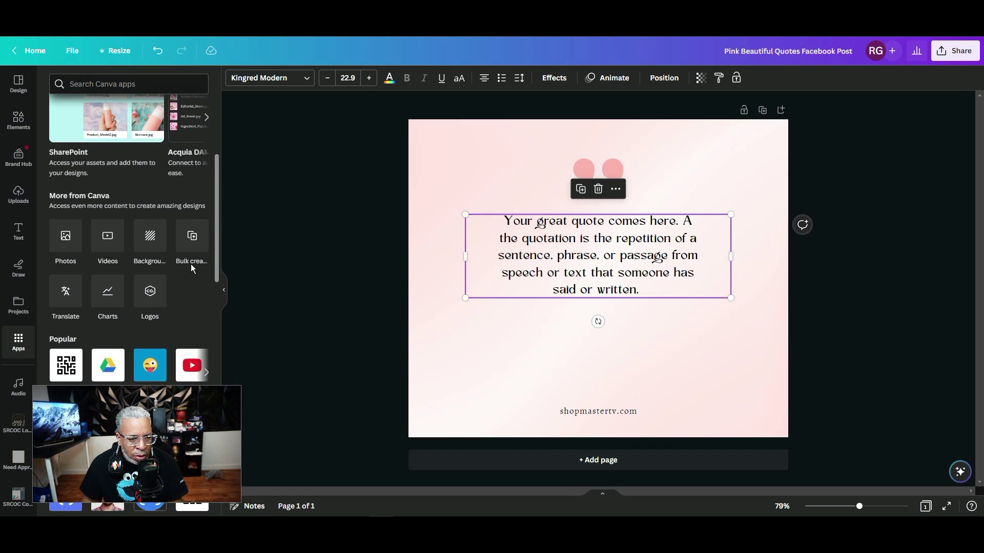
pyautogui.click(196, 237)
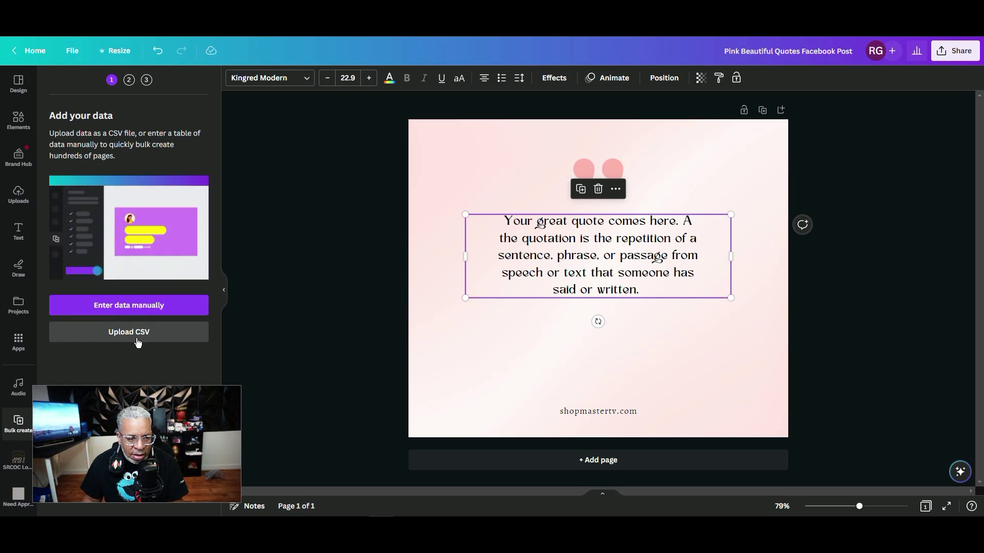
pyautogui.click(118, 309)
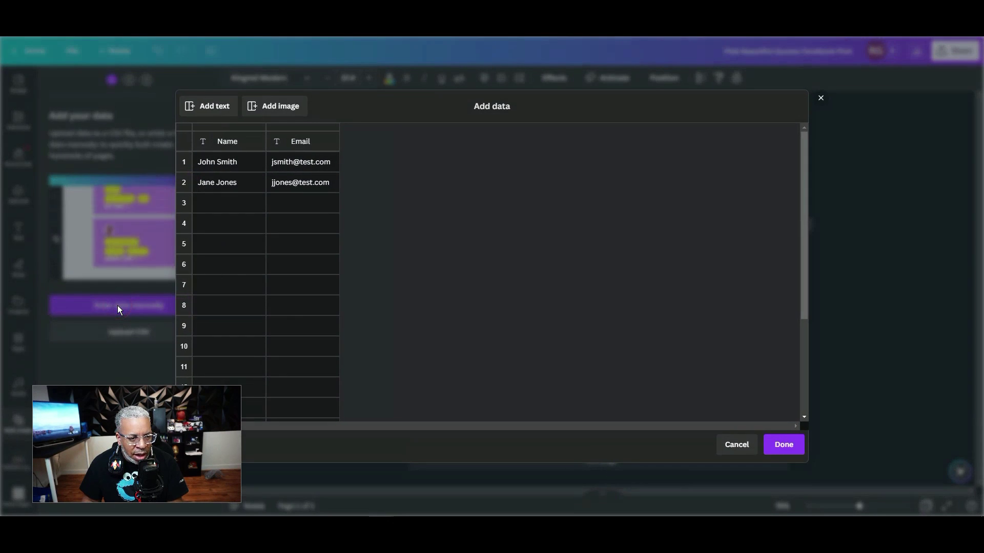
pyautogui.click(383, 103)
pyautogui.click(463, 101)
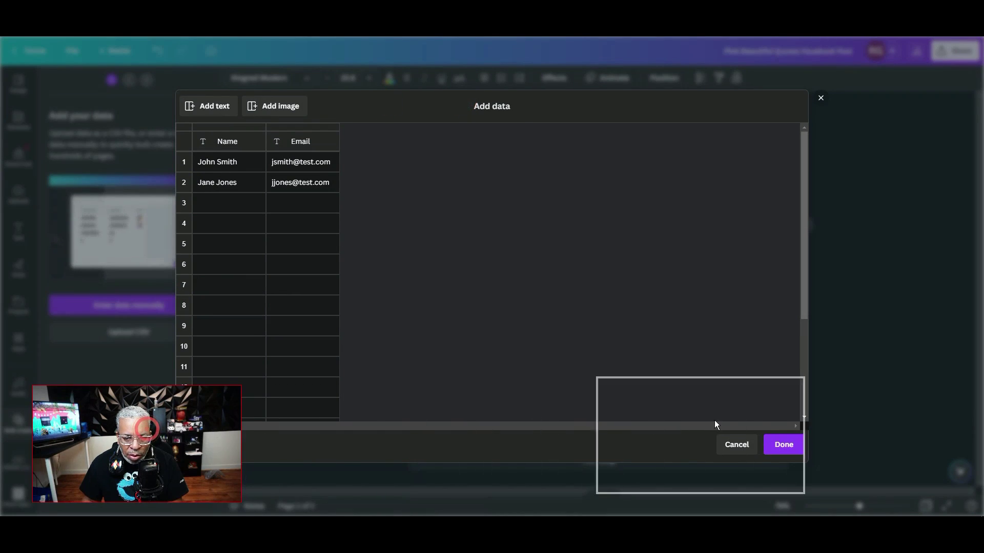
pyautogui.click(221, 446)
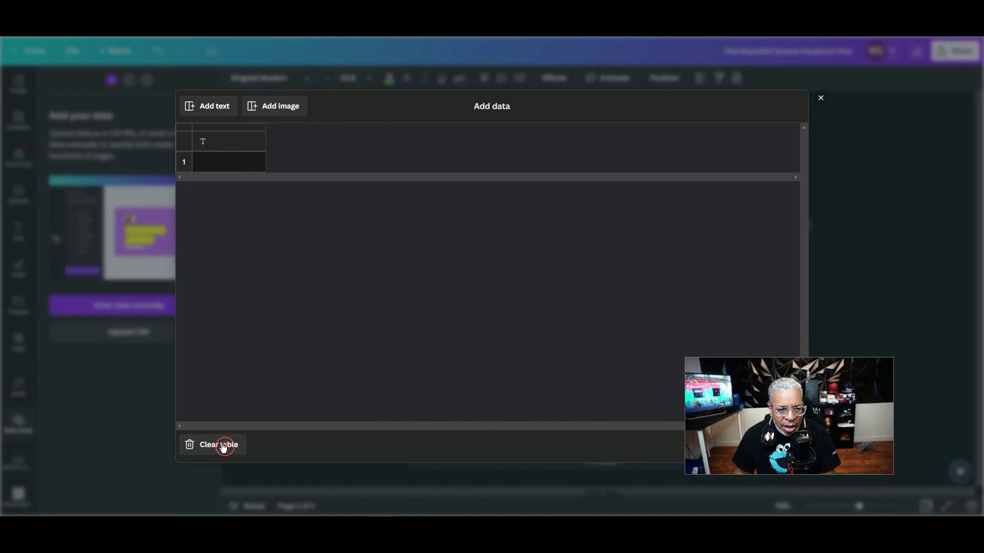
# Paste the ten copied quotes into the table and name the column header Quote.
pyautogui.click(210, 164)
pyautogui.rightClick(211, 164)
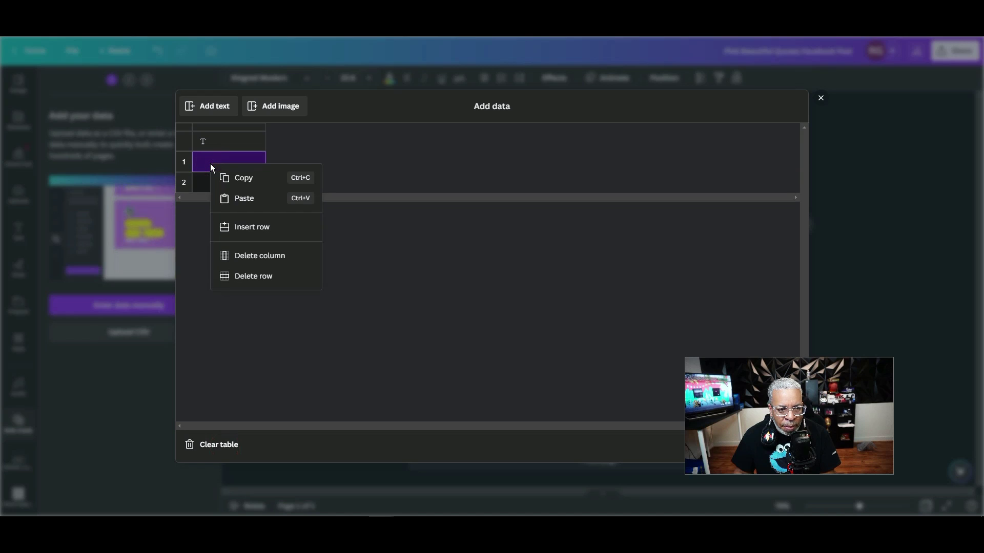
pyautogui.click(240, 198)
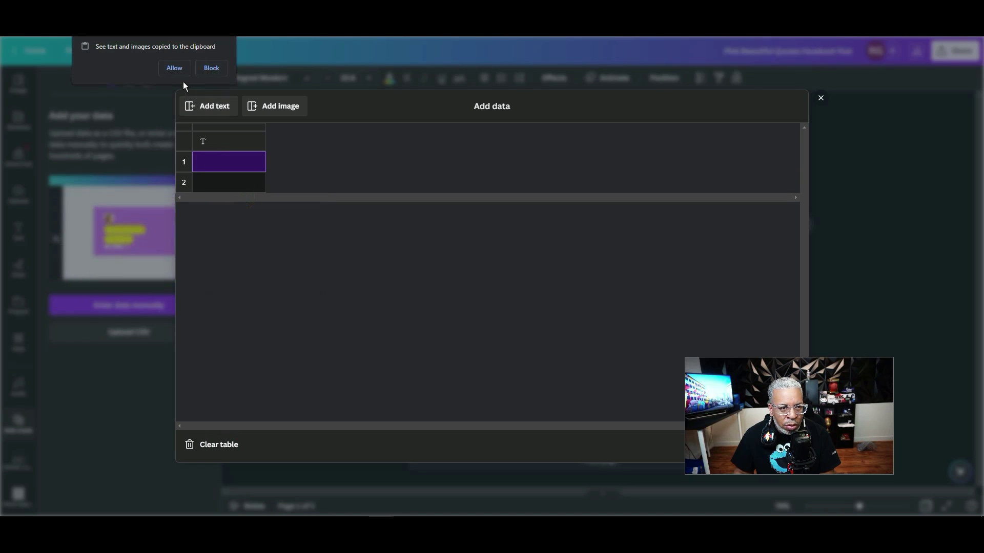
pyautogui.click(174, 68)
pyautogui.click(238, 145)
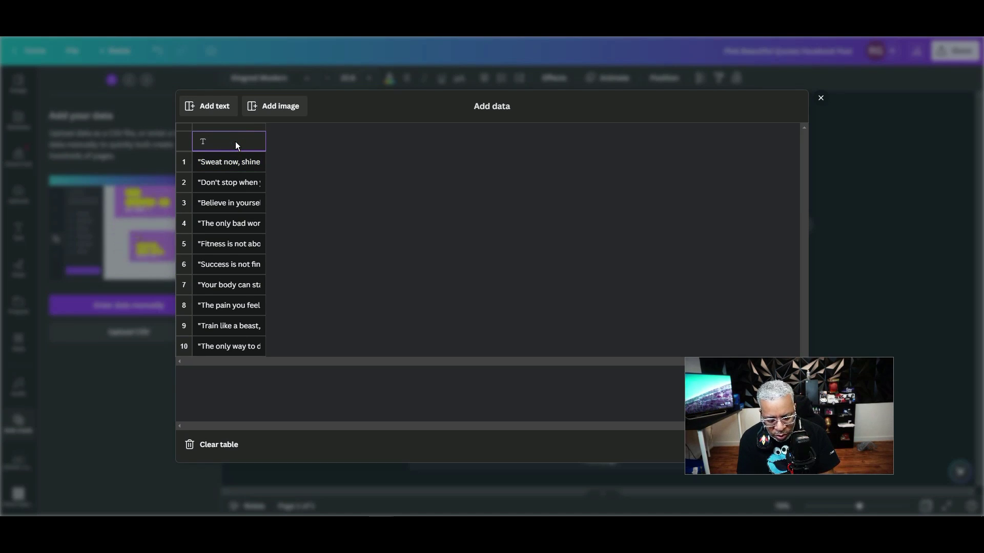
pyautogui.write('Quote')
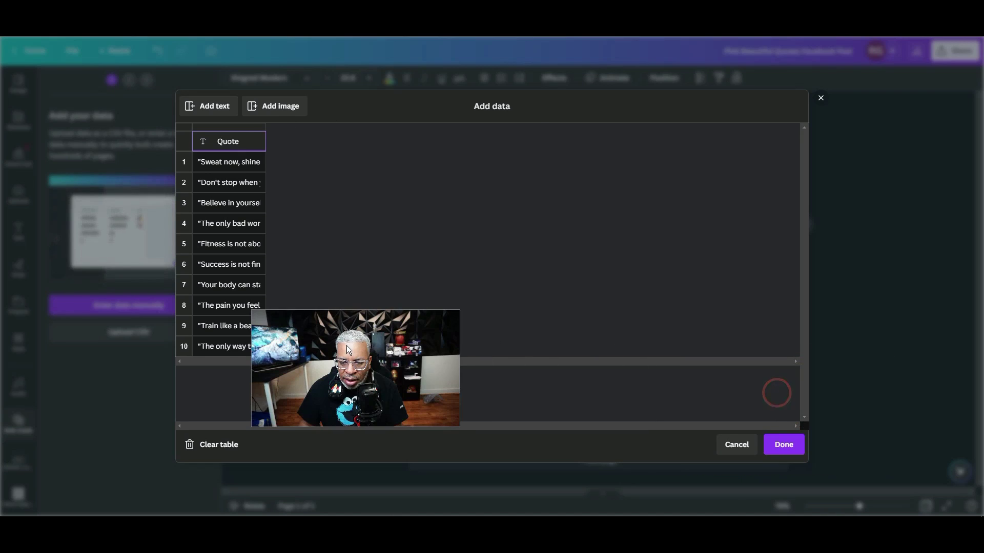
pyautogui.moveTo(346, 345); pyautogui.dragTo(139, 411)
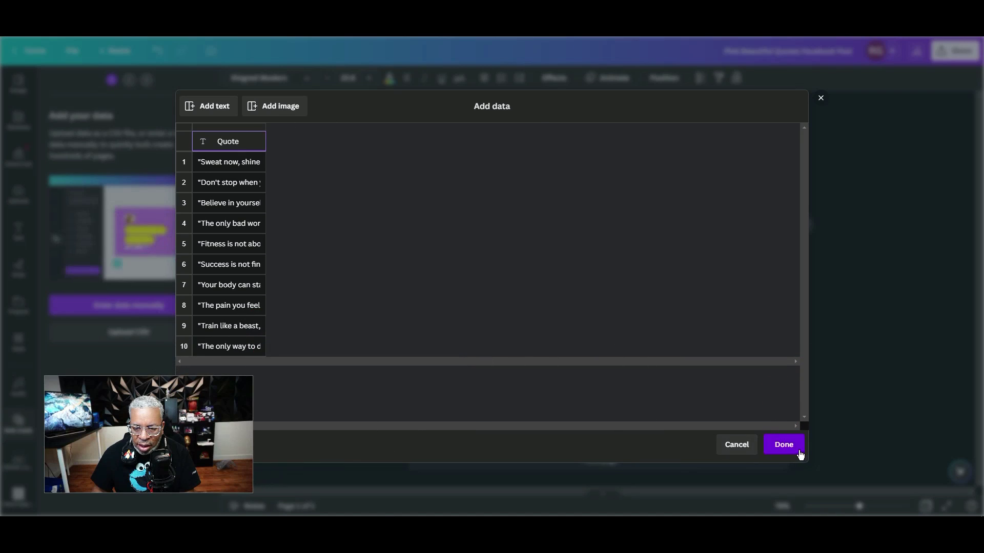
# Confirm the quote data and link the template's quote text box to the Quote field.
pyautogui.click(783, 445)
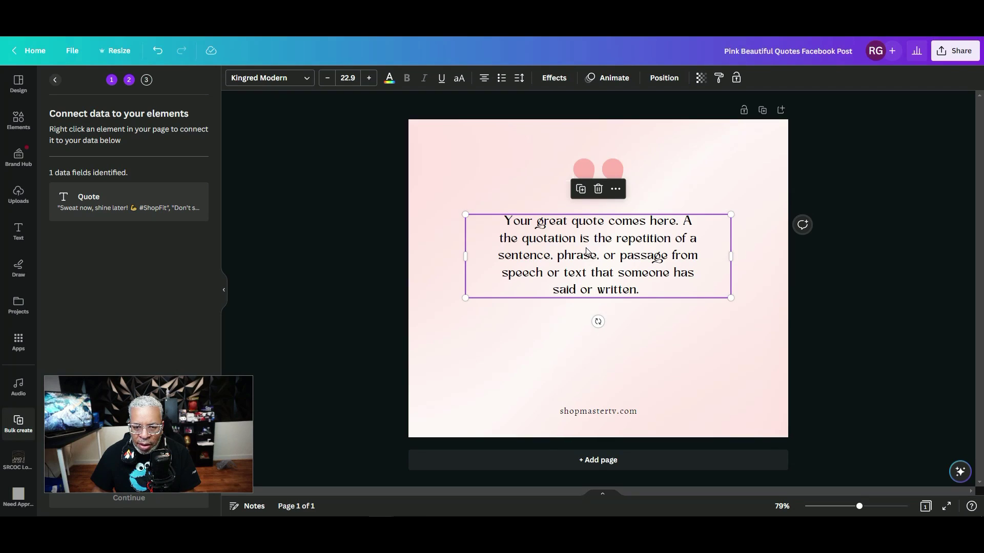
pyautogui.click(616, 191)
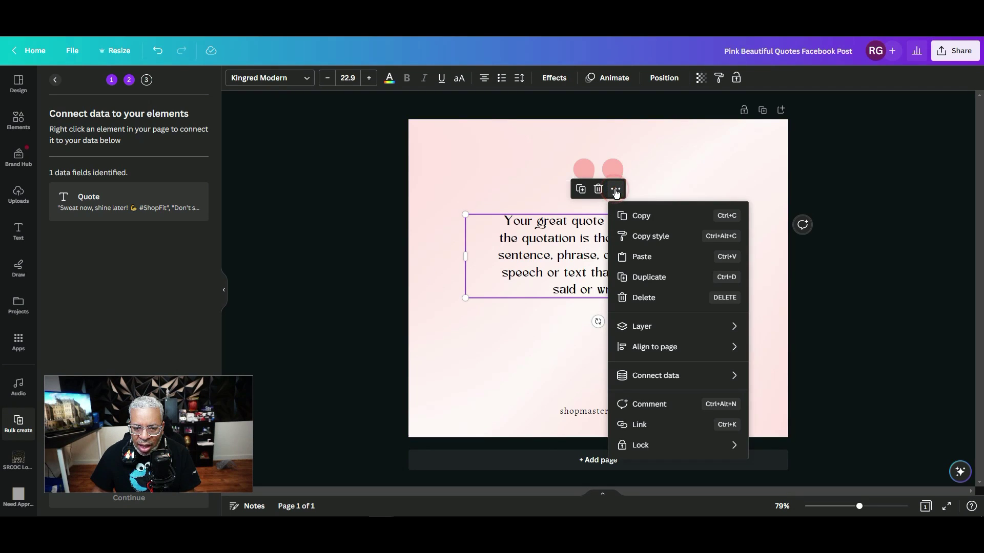
pyautogui.moveTo(666, 382)
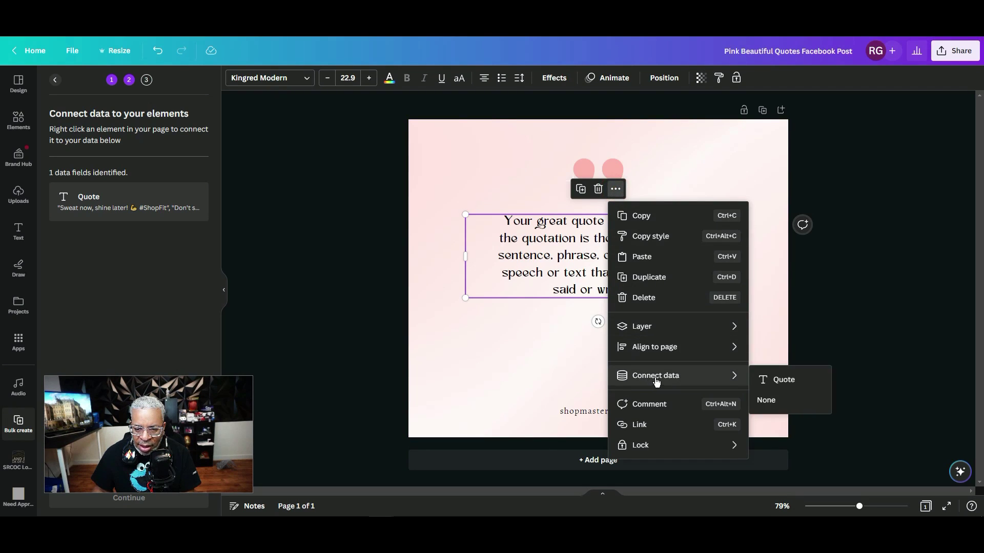
pyautogui.click(784, 380)
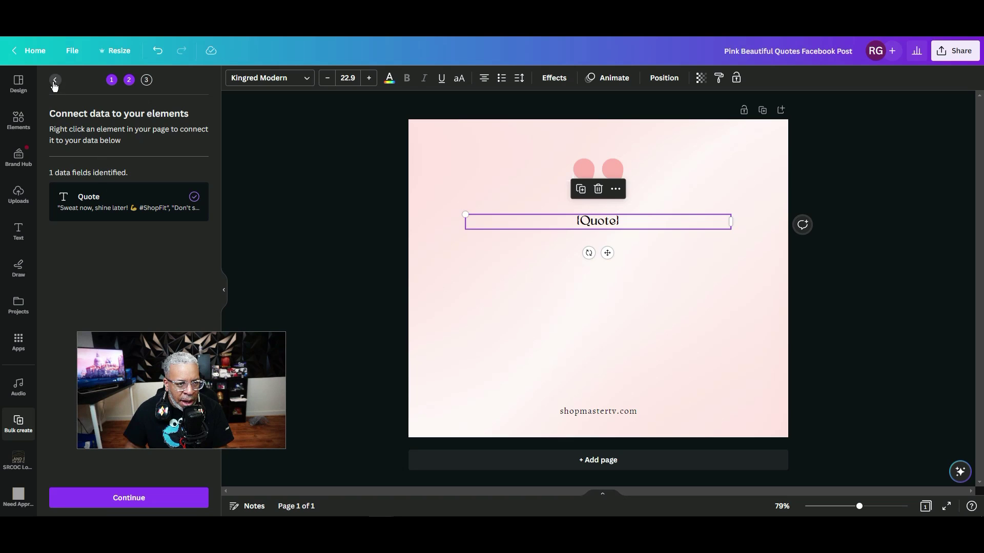
# Move on to generating the quote pages and scroll through them to review.
pyautogui.click(132, 498)
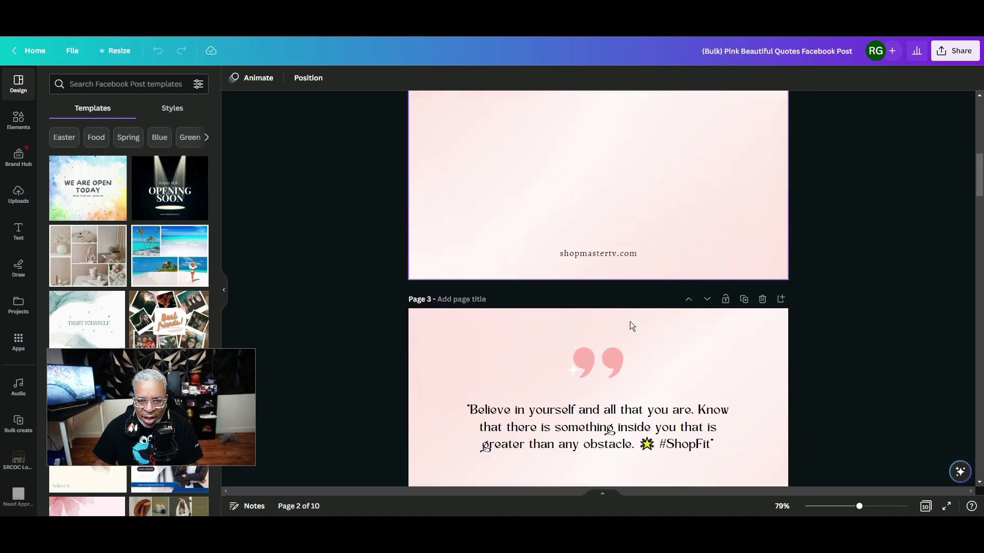
pyautogui.scroll(-15, 626, 320)
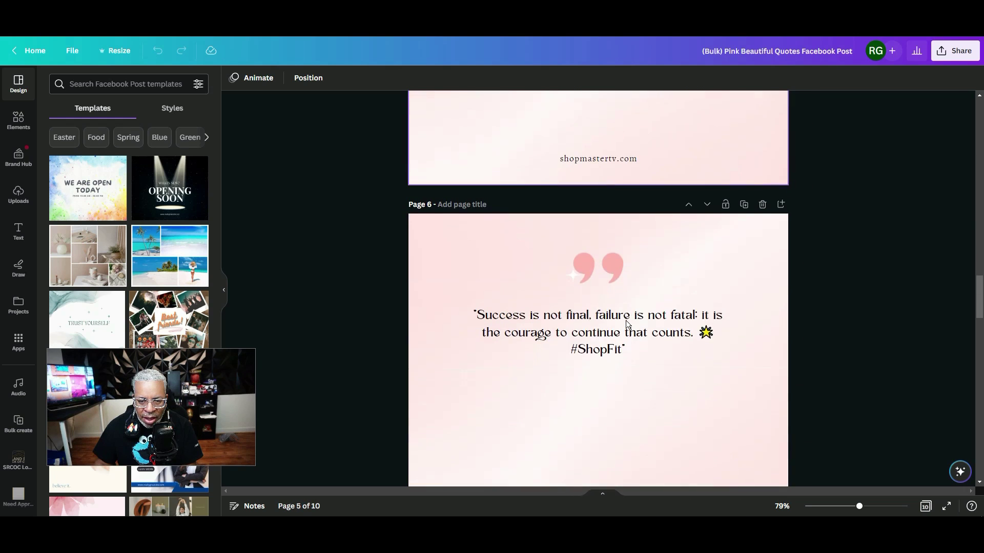
pyautogui.scroll(-15, 626, 321)
pyautogui.scroll(20, 627, 320)
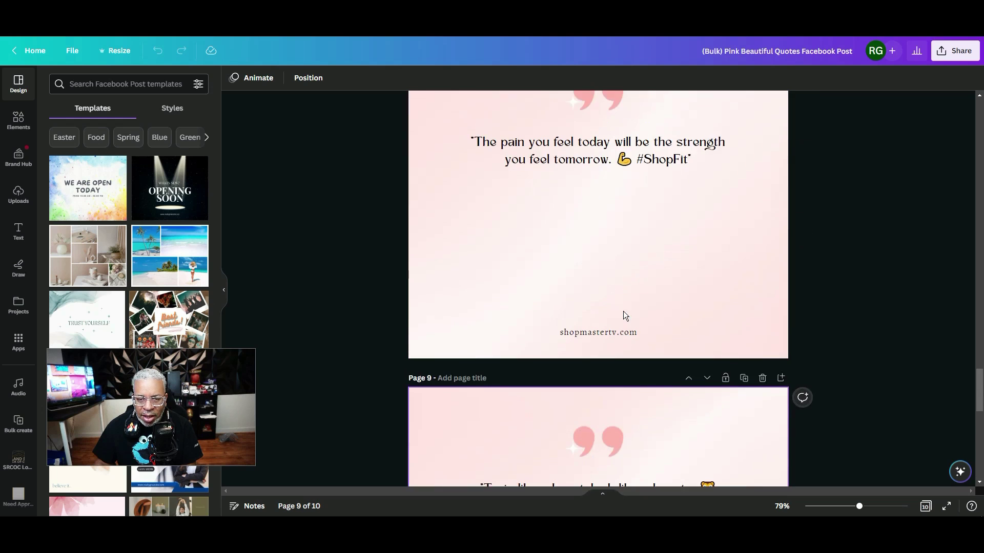
pyautogui.scroll(10, 602, 307)
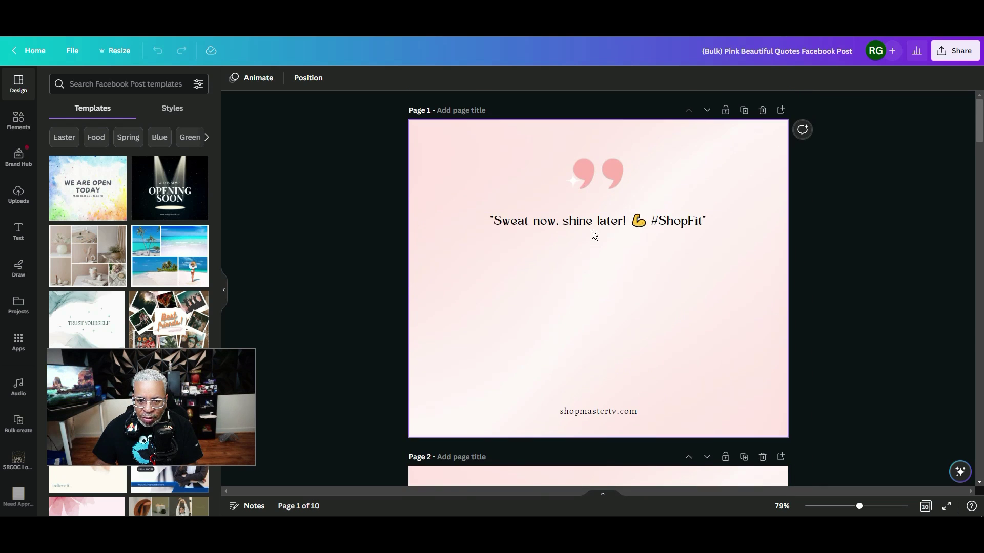
# Drag each quote down to the page centre on pages 1 through 7.
pyautogui.moveTo(592, 221); pyautogui.dragTo(592, 285)
pyautogui.scroll(-8, 597, 294)
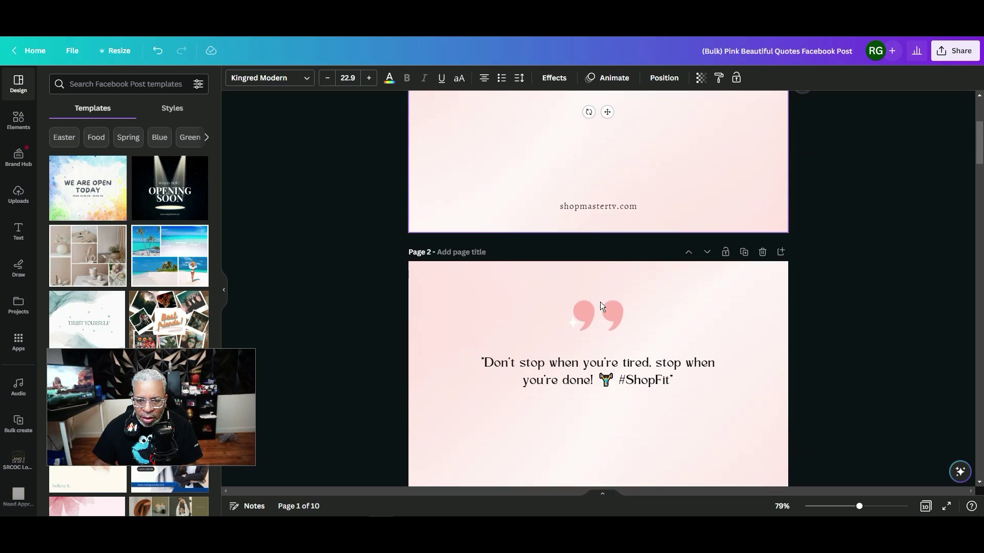
pyautogui.moveTo(593, 169); pyautogui.dragTo(595, 265)
pyautogui.scroll(-6, 595, 265)
pyautogui.moveTo(589, 172); pyautogui.dragTo(586, 234)
pyautogui.scroll(-5, 594, 272)
pyautogui.scroll(-6, 584, 234)
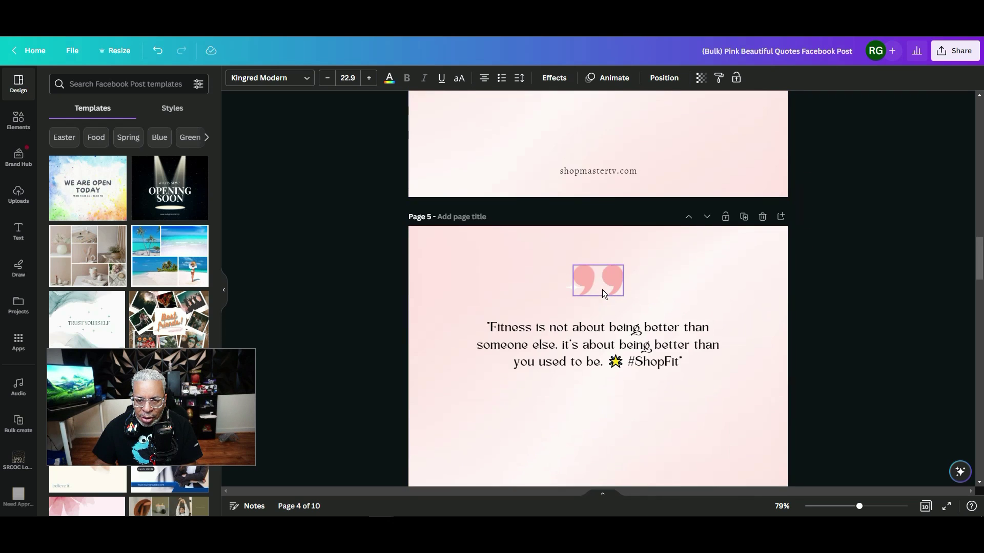
pyautogui.moveTo(602, 290); pyautogui.dragTo(602, 347)
pyautogui.scroll(-6, 623, 340)
pyautogui.moveTo(591, 226); pyautogui.dragTo(590, 280)
pyautogui.scroll(-6, 595, 277)
pyautogui.moveTo(592, 216); pyautogui.dragTo(592, 286)
# Enlarge the page 7 quote to font size 32.9 and re-centre it on the page.
pyautogui.click(369, 77)
pyautogui.click(369, 78)
pyautogui.click(369, 77)
pyautogui.moveTo(579, 313); pyautogui.dragTo(580, 281)
pyautogui.scroll(12, 625, 306)
pyautogui.scroll(-10, 625, 304)
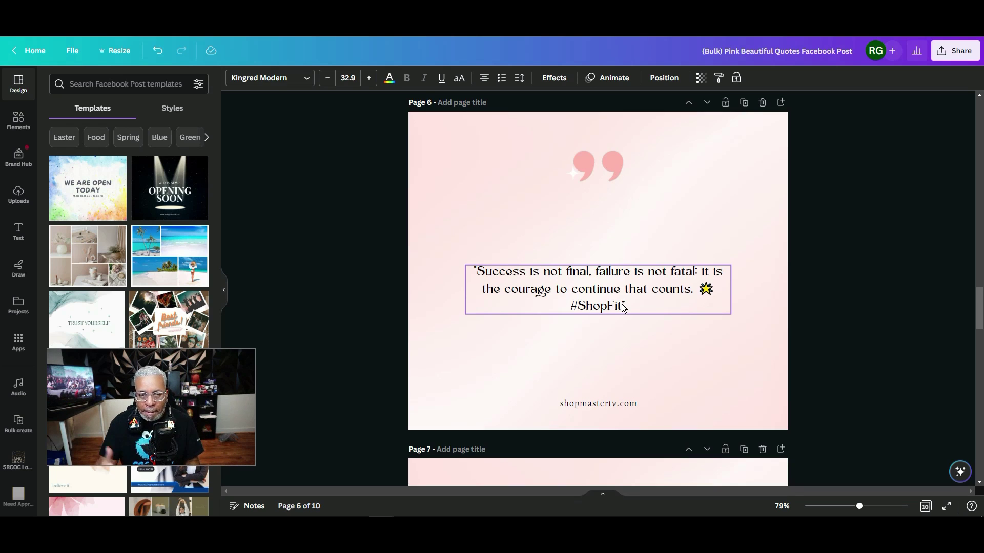
pyautogui.scroll(-12, 749, 270)
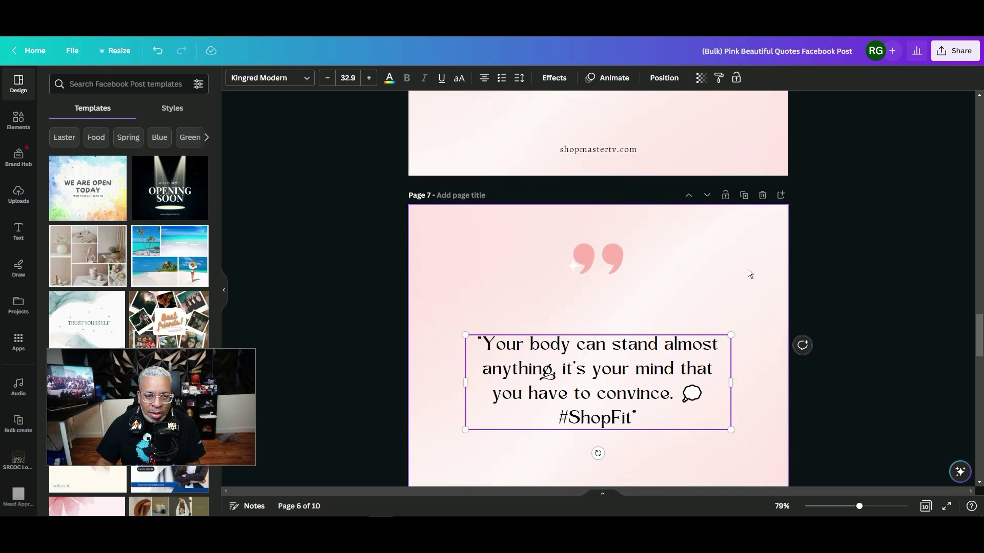
pyautogui.scroll(7, 748, 261)
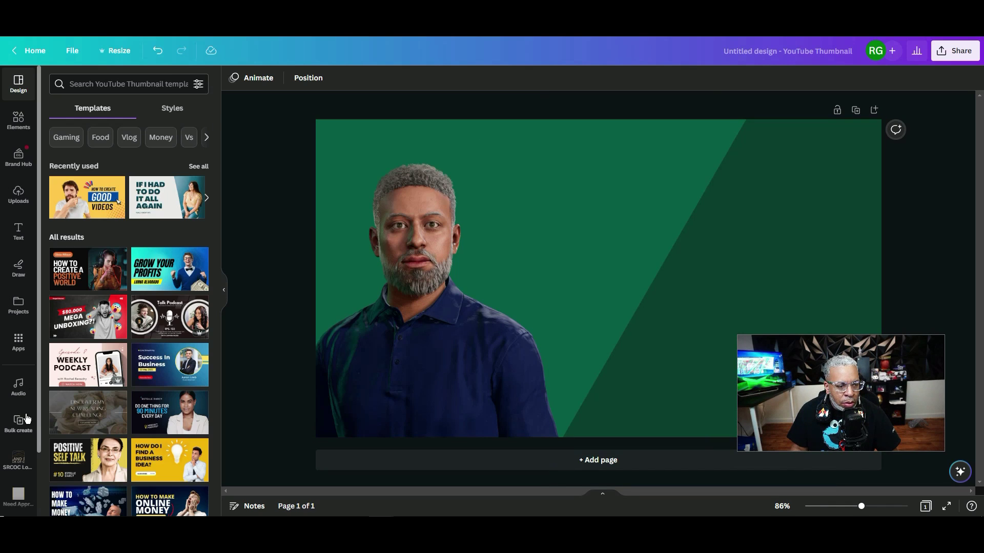
# Launch the Text to Image app from Apps and place the cursor in its prompt box.
pyautogui.click(26, 344)
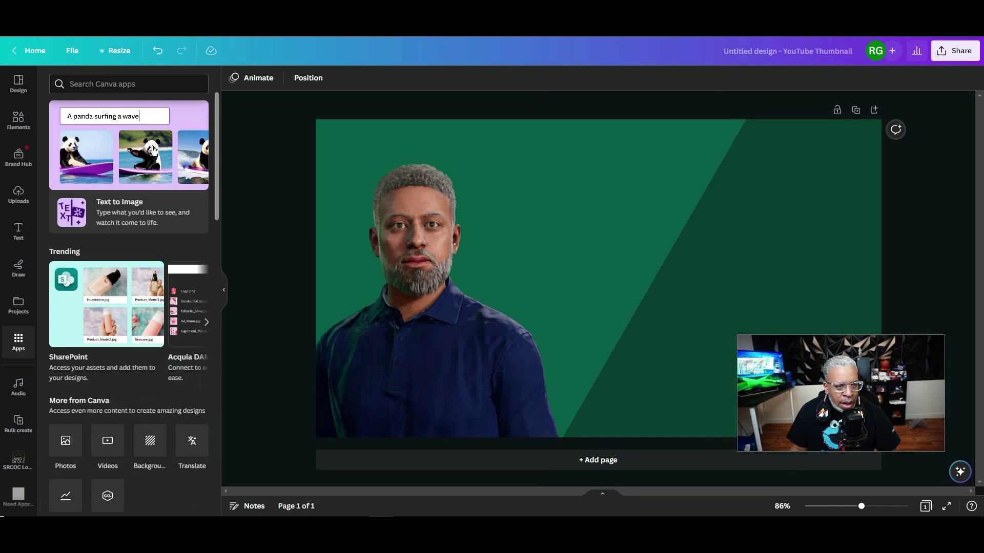
pyautogui.click(143, 157)
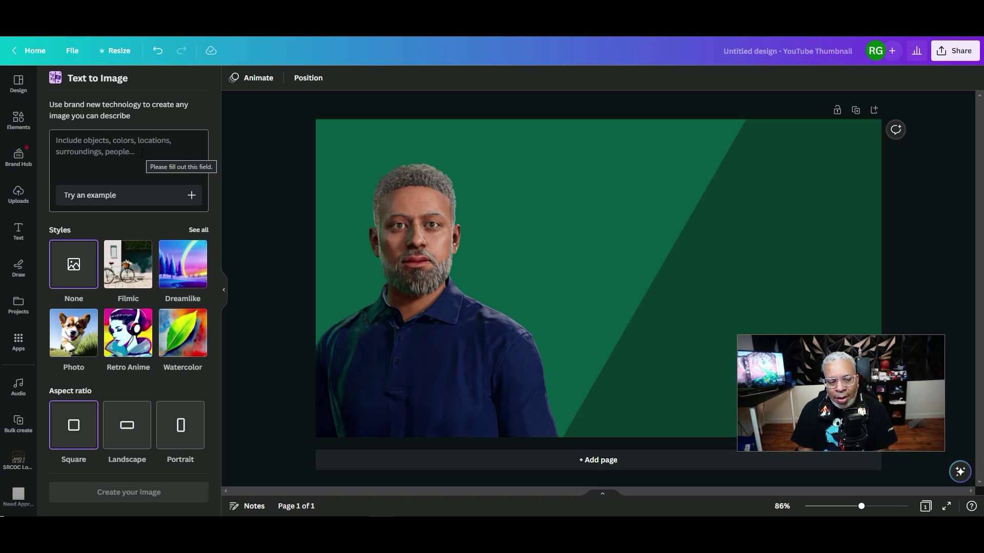
pyautogui.click(141, 153)
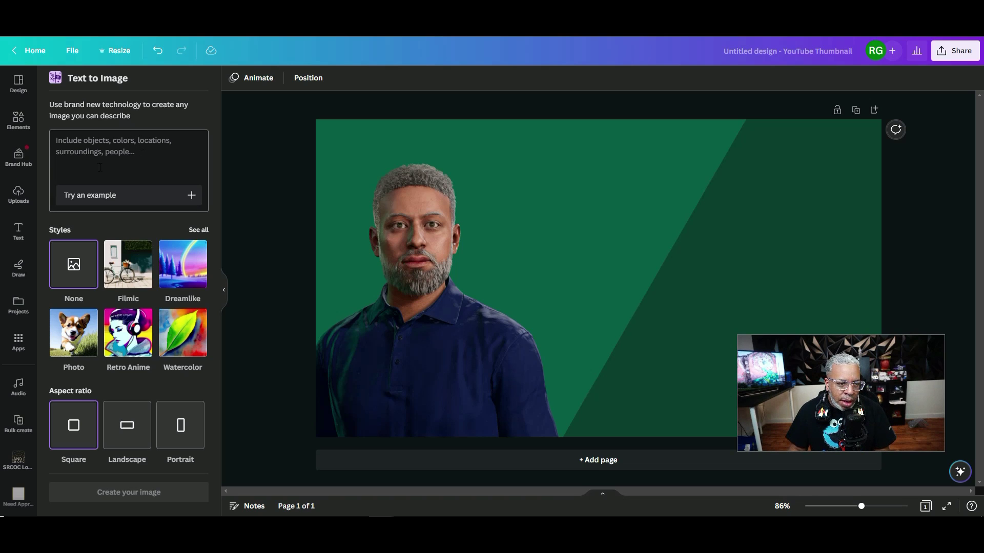
pyautogui.click(129, 153)
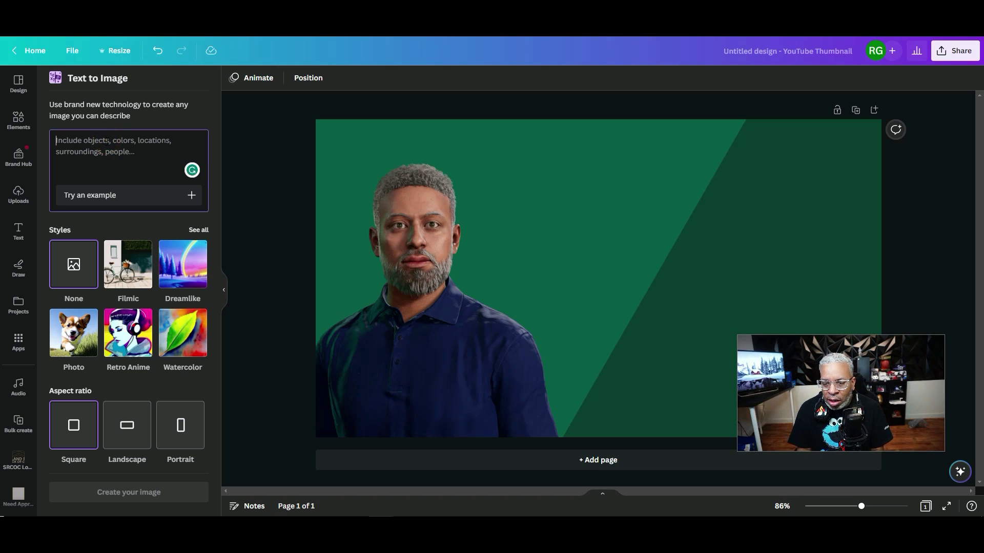
# Enter the prompt 'red golf ball' and create the images.
pyautogui.write('red g')
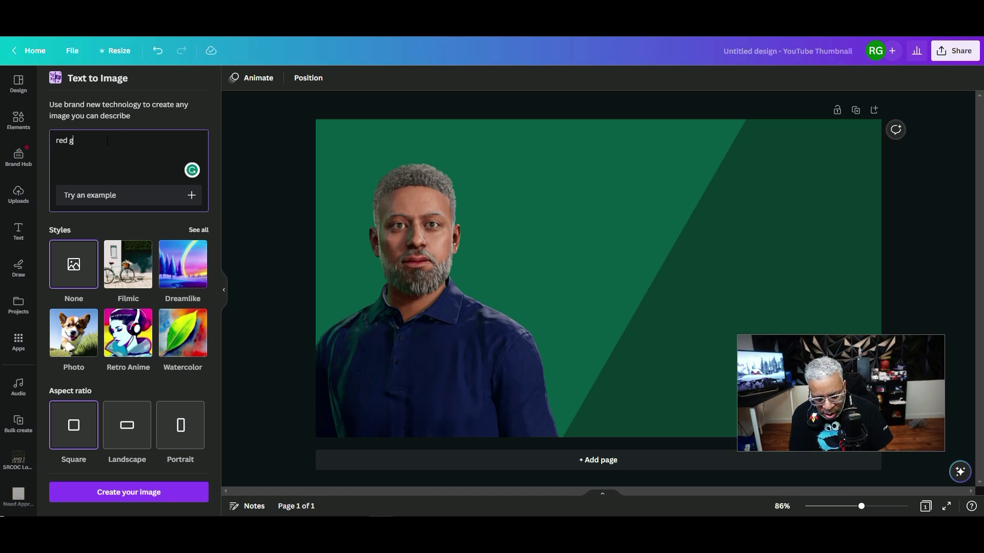
pyautogui.write('olf ball')
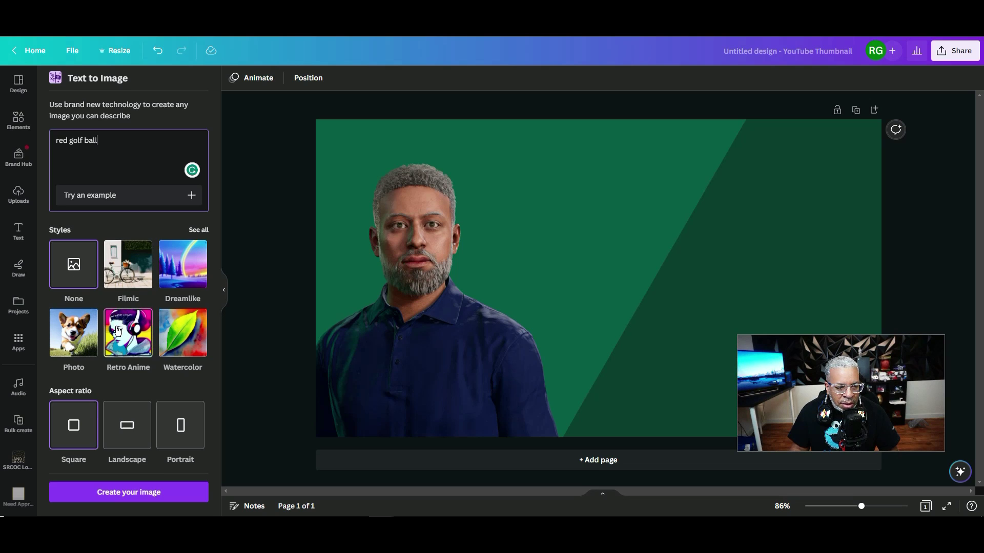
pyautogui.click(148, 501)
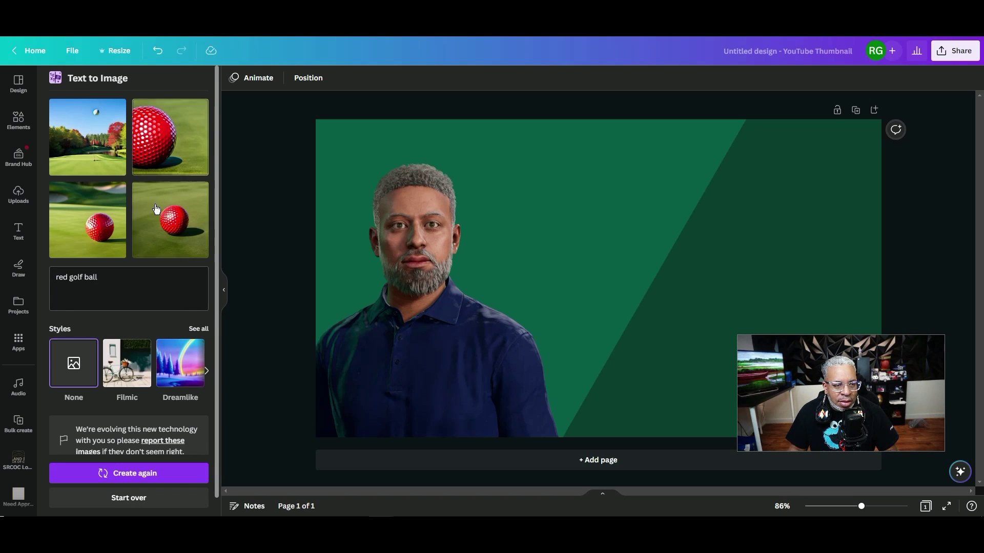
# Add three generated golf ball images, delete two, and keep one on the thumbnail.
pyautogui.click(156, 209)
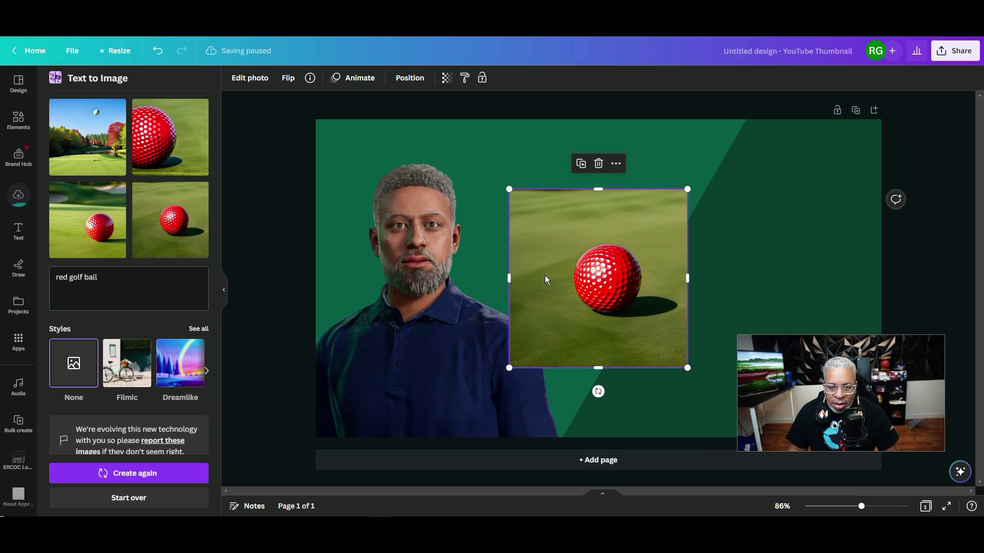
pyautogui.click(78, 233)
pyautogui.click(163, 139)
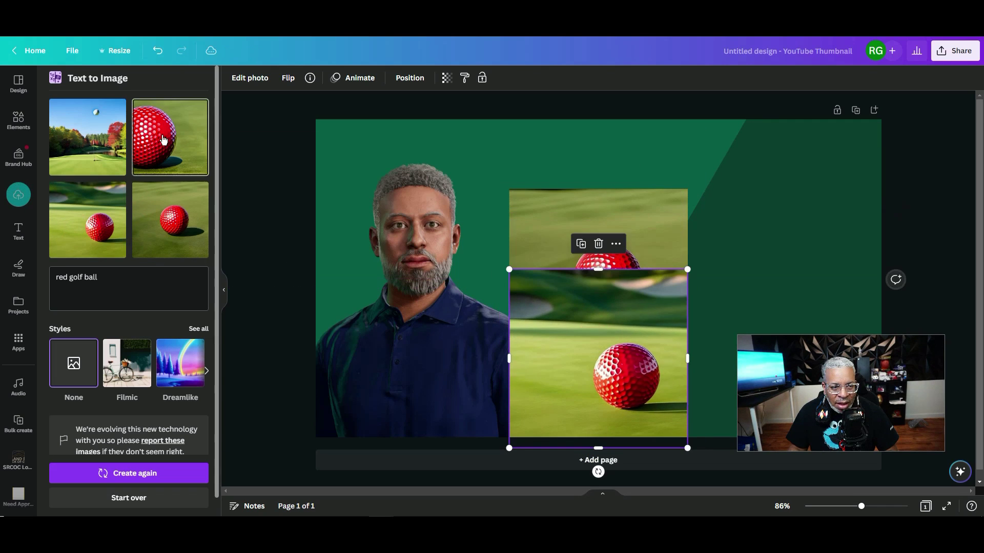
pyautogui.moveTo(613, 279); pyautogui.dragTo(728, 224)
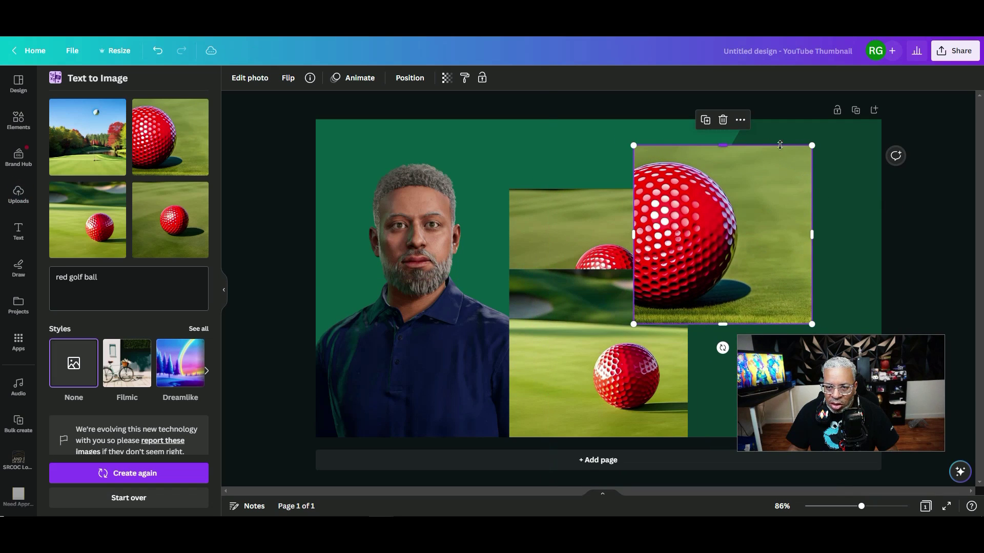
pyautogui.click(722, 120)
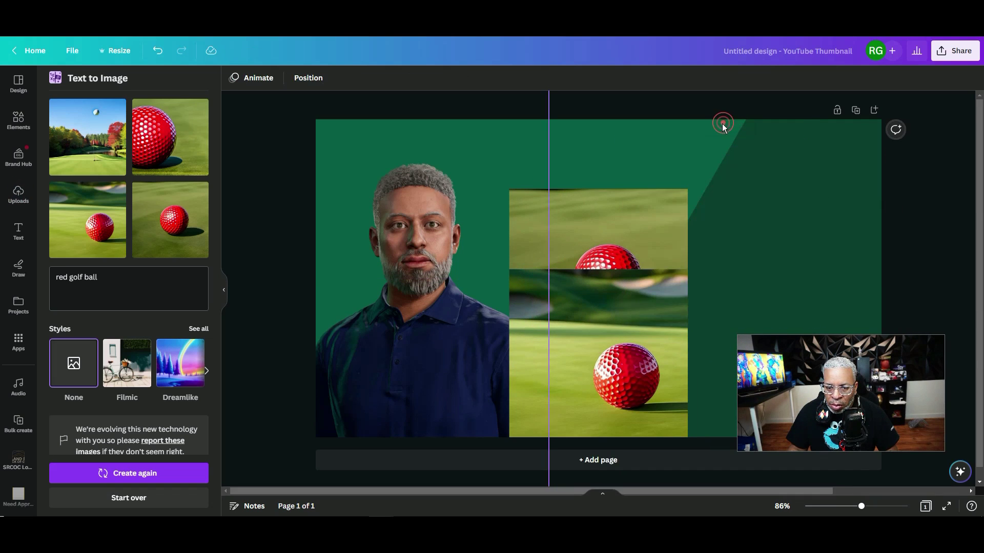
pyautogui.click(631, 347)
pyautogui.moveTo(630, 346); pyautogui.dragTo(777, 204)
pyautogui.moveTo(588, 228); pyautogui.dragTo(510, 211)
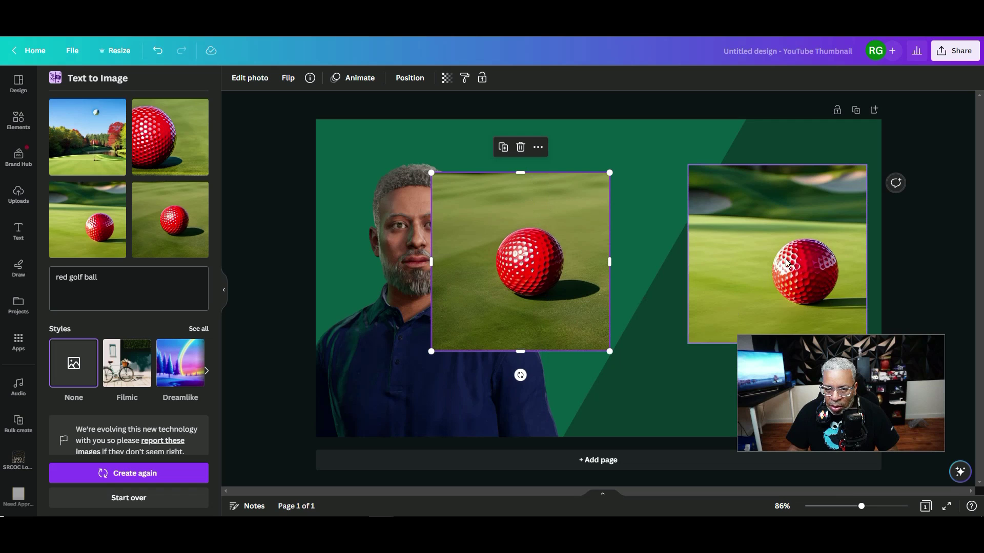
pyautogui.click(521, 147)
pyautogui.moveTo(749, 256); pyautogui.dragTo(595, 263)
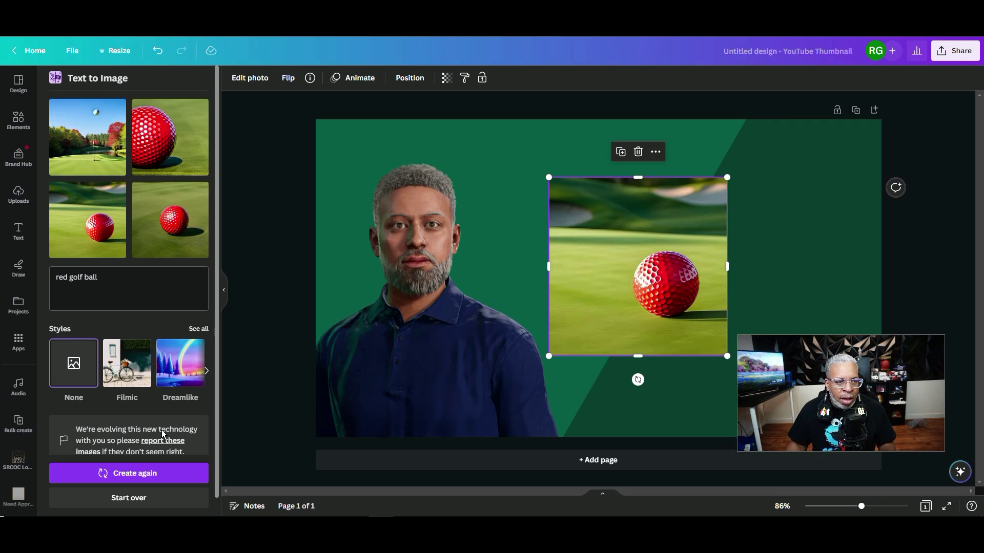
# Try a golf course image, delete it, and nudge the red ball into place.
pyautogui.click(87, 137)
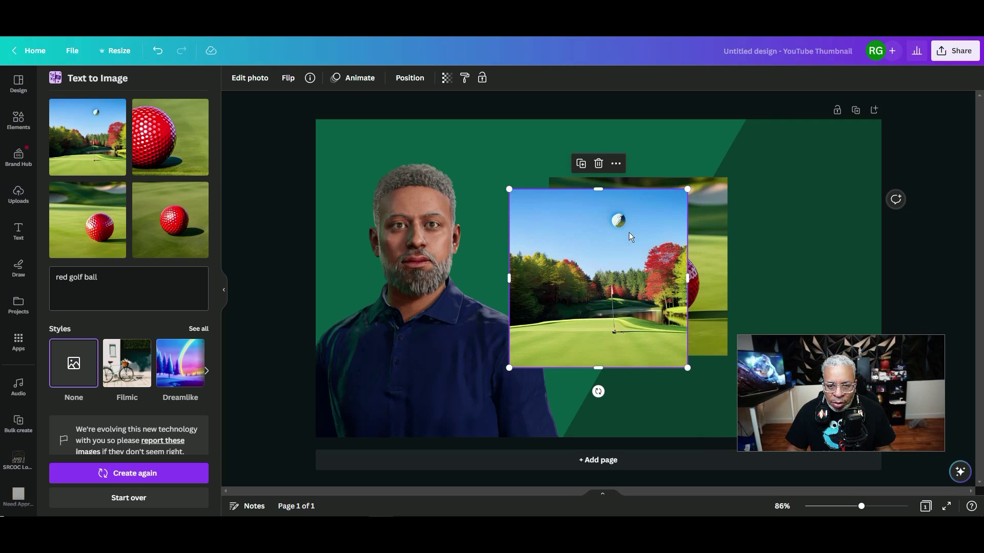
pyautogui.click(599, 163)
pyautogui.moveTo(598, 275)
pyautogui.mouseDown()
pyautogui.moveTo(610, 268)
pyautogui.moveTo(579, 240)
pyautogui.moveTo(600, 257)
pyautogui.mouseUp()
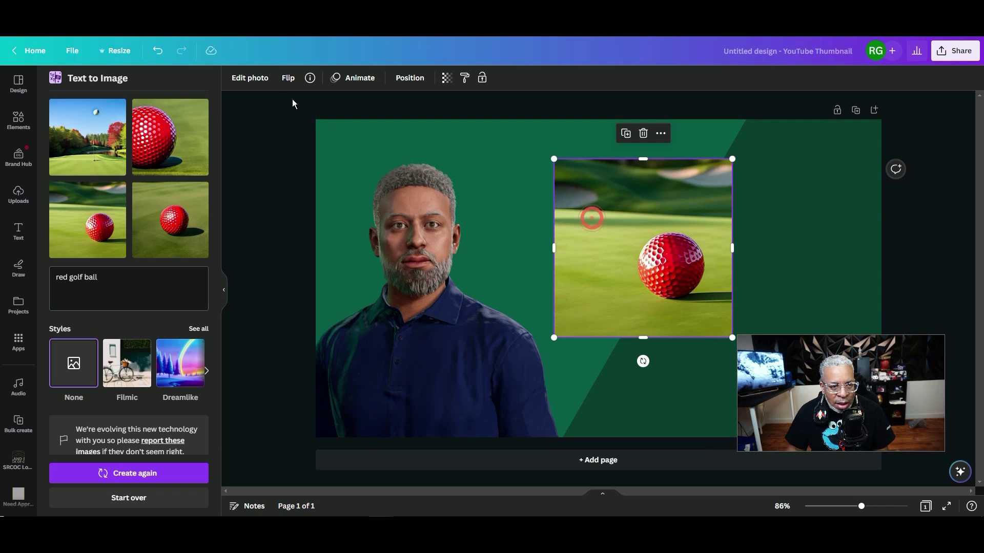
# Apply BG Remover to the ball image and crop its edges tightly around the ball.
pyautogui.click(249, 82)
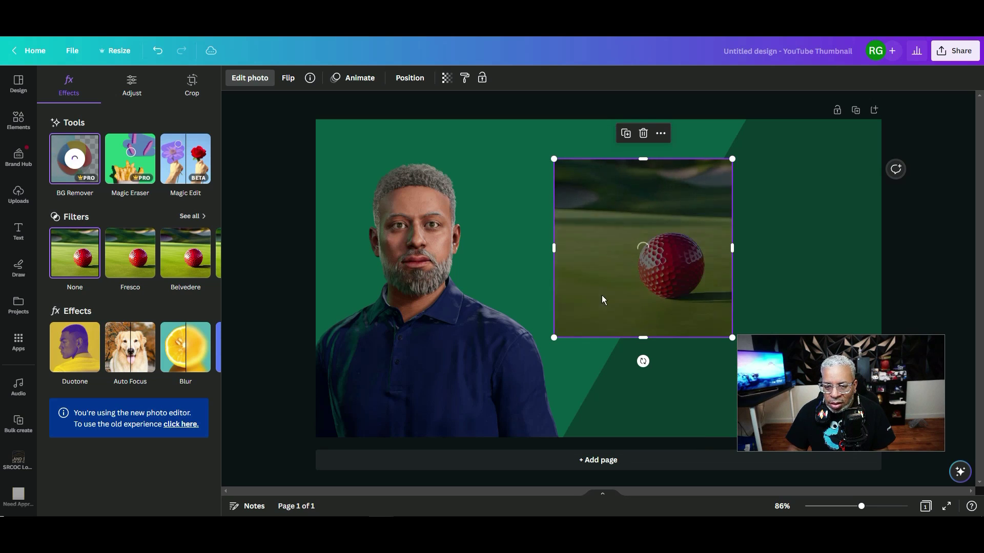
pyautogui.moveTo(681, 258); pyautogui.dragTo(628, 244)
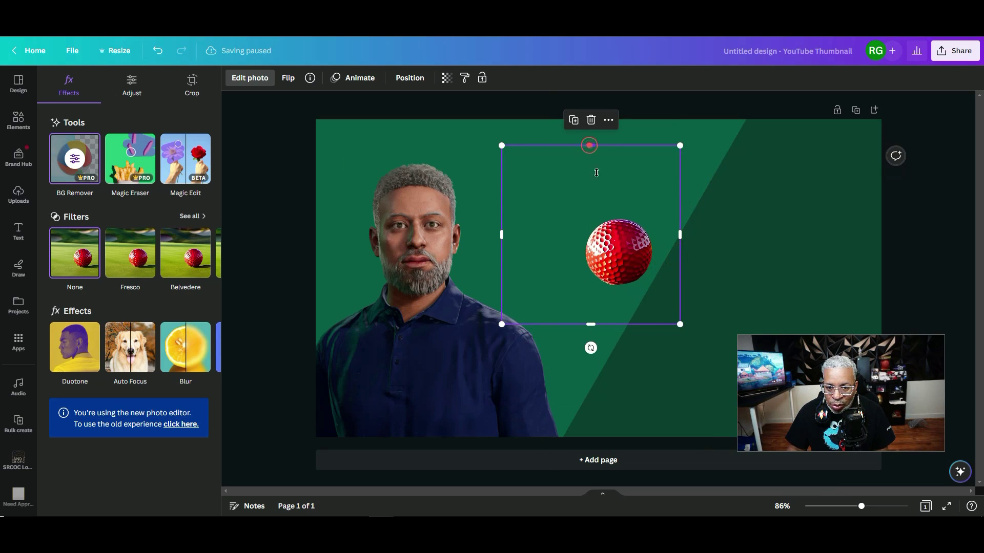
pyautogui.moveTo(596, 172); pyautogui.dragTo(589, 212)
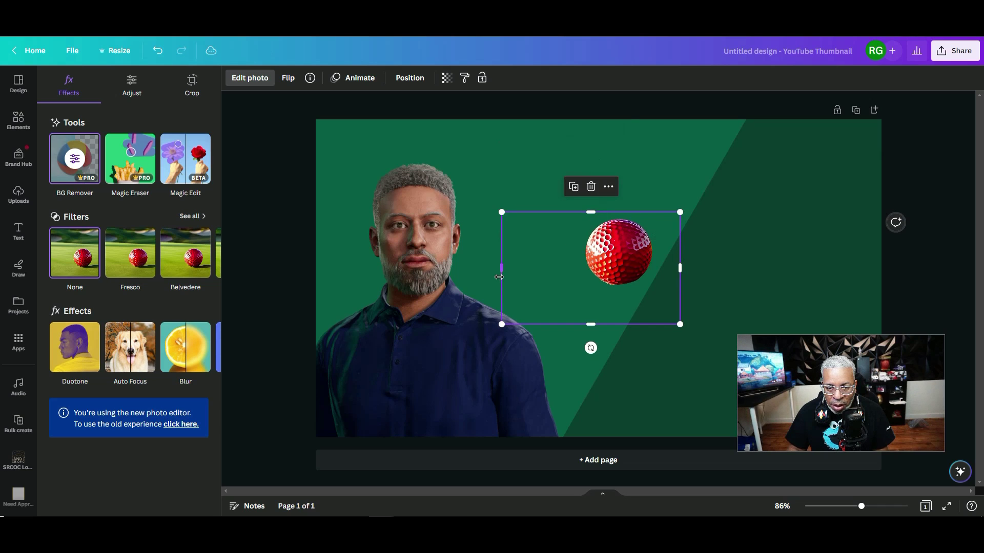
pyautogui.moveTo(501, 271); pyautogui.dragTo(577, 270)
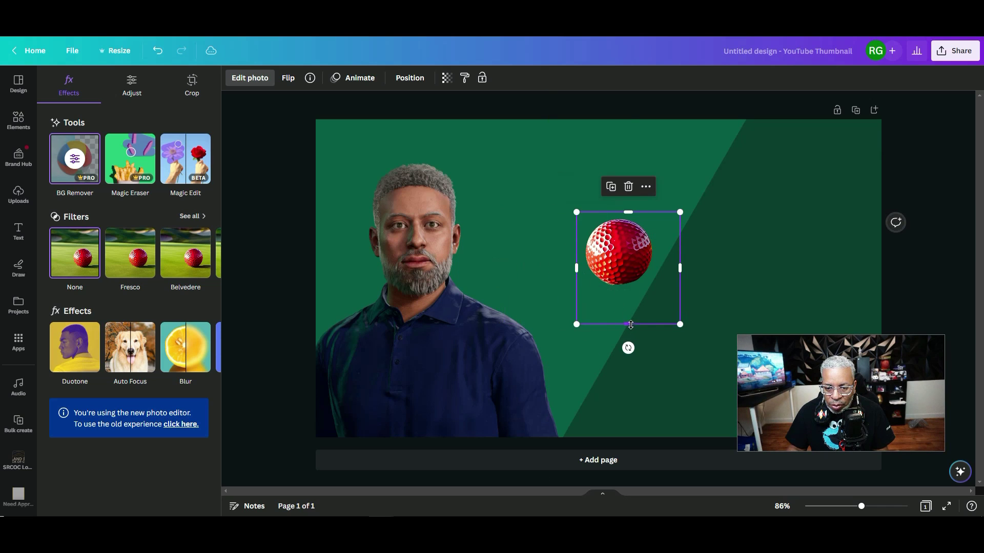
pyautogui.moveTo(630, 324); pyautogui.dragTo(631, 292)
pyautogui.moveTo(680, 252); pyautogui.dragTo(645, 236)
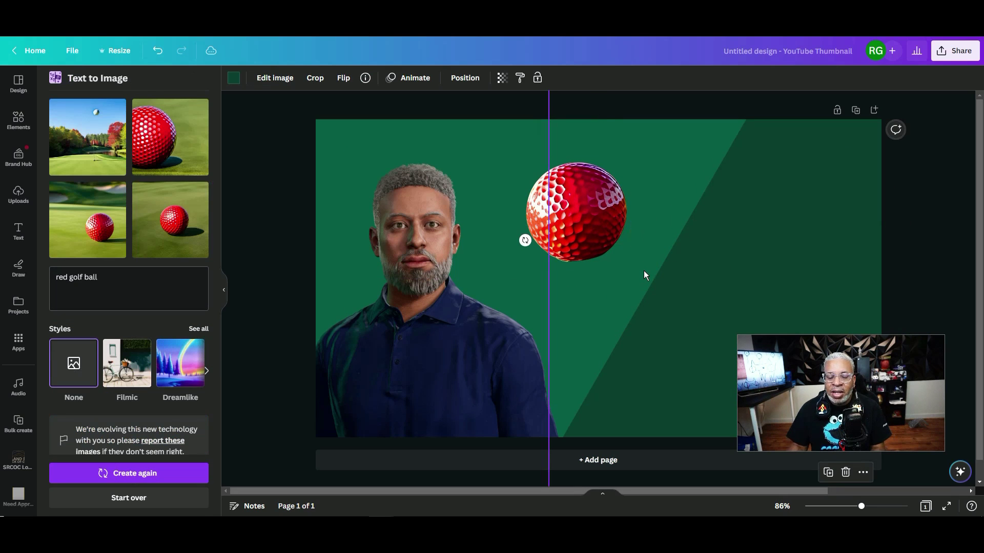